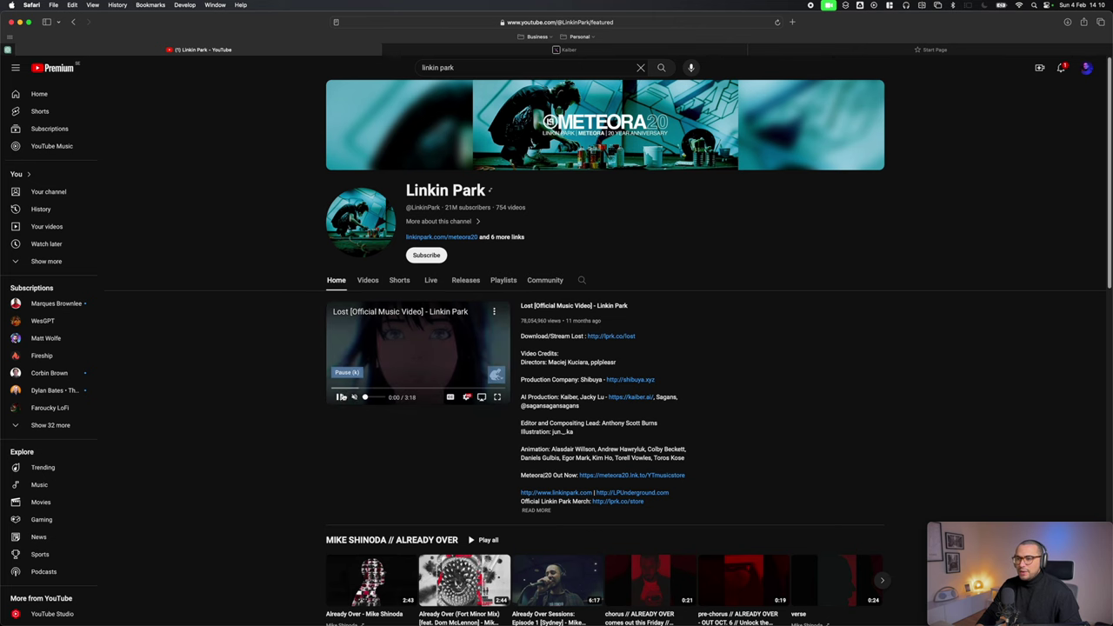
Play Linkin Park's "Lost" official music video in full screen and skip ahead to sample its animated scenes
click(496, 398)
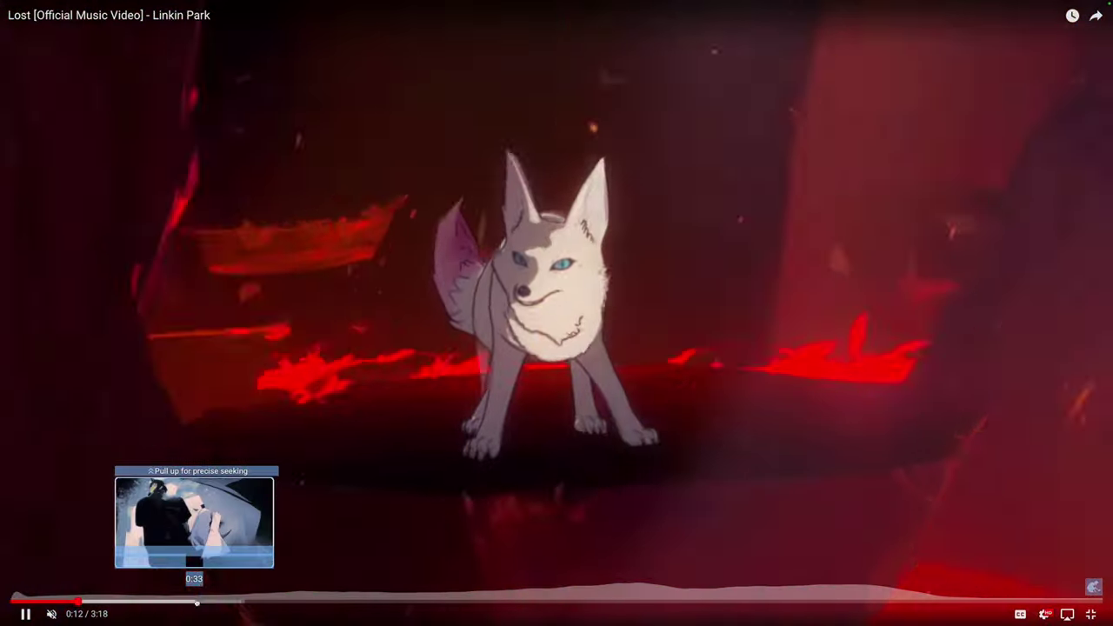
click(198, 601)
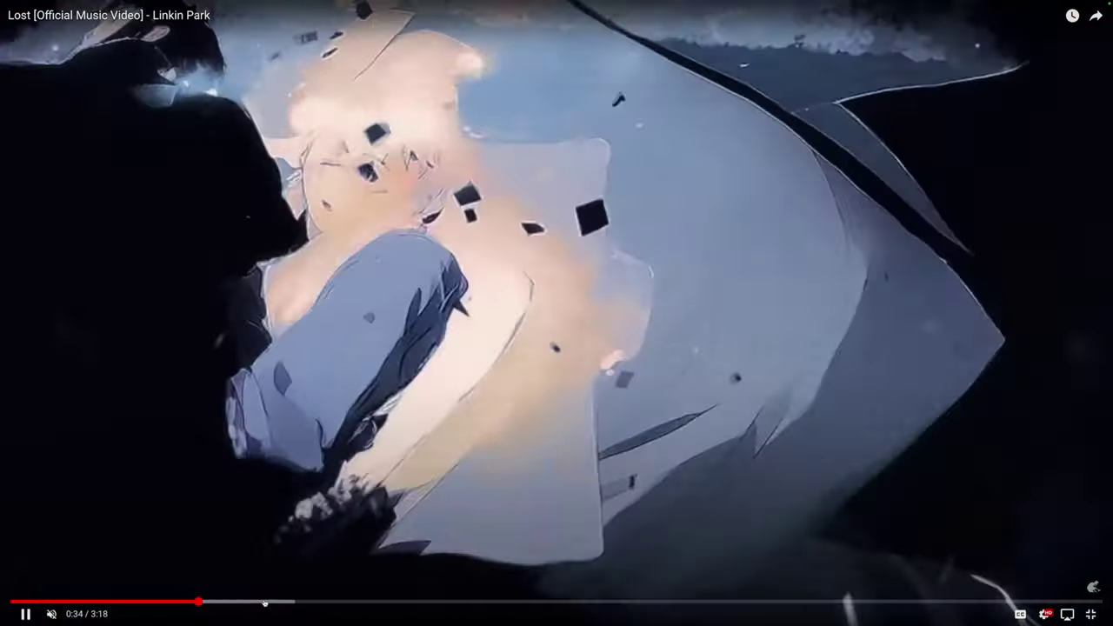
click(264, 602)
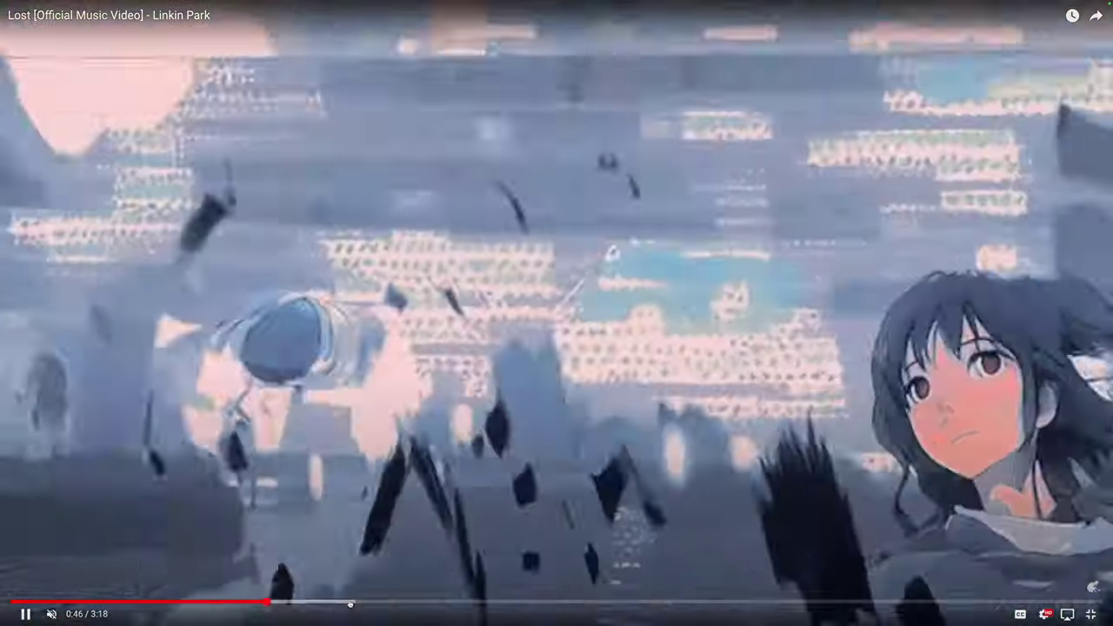
click(351, 602)
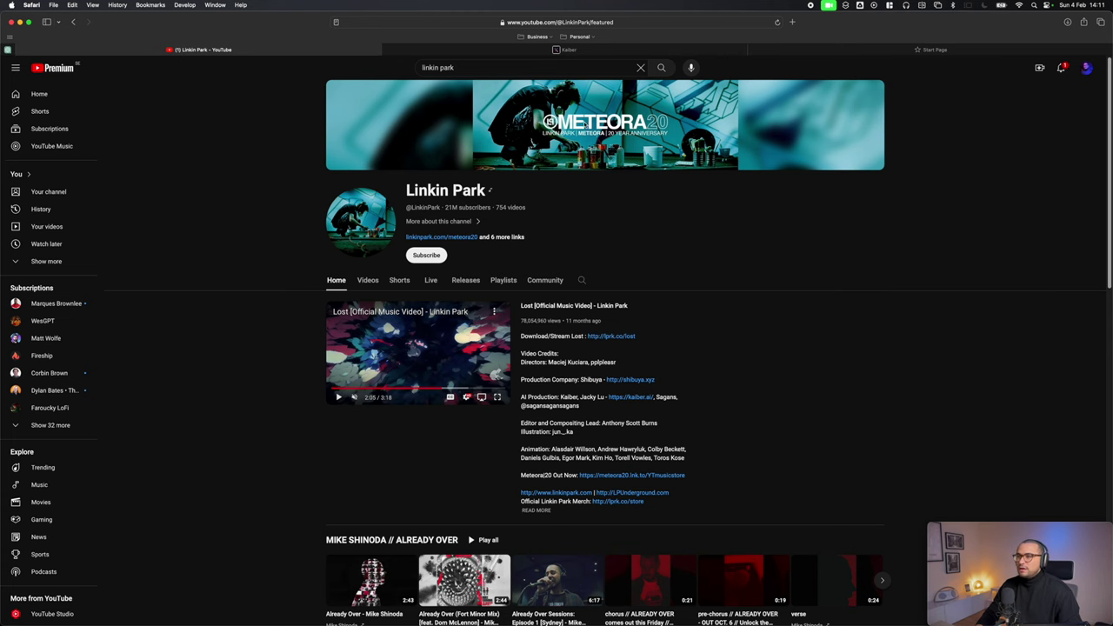
Search YouTube for "lofi" and open the Lofi Girl channel from the results
click(507, 66)
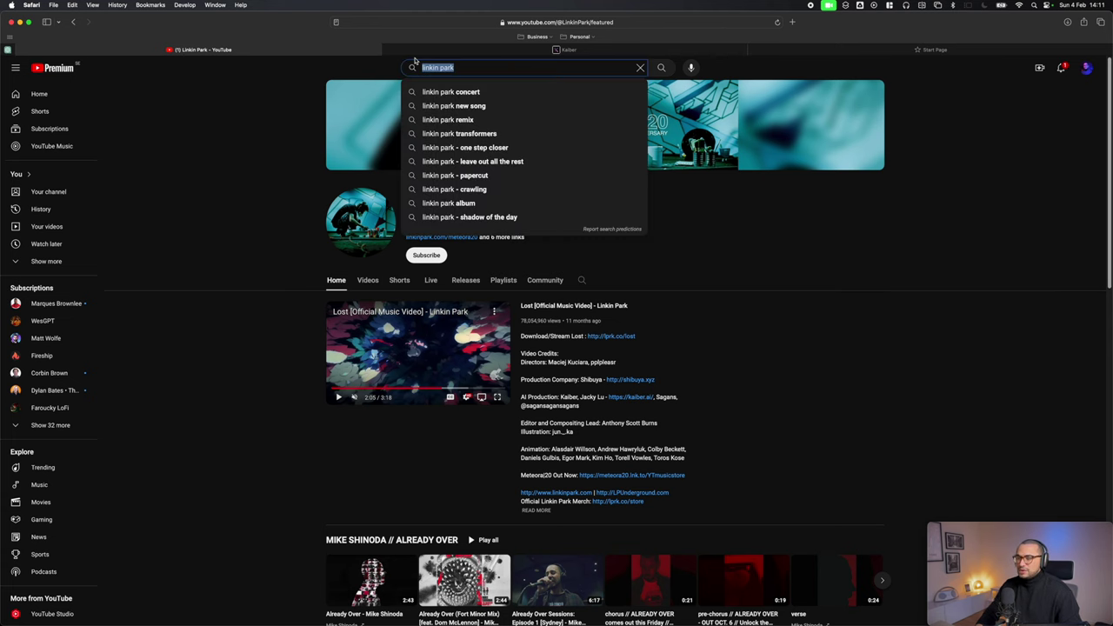
text(lofi)
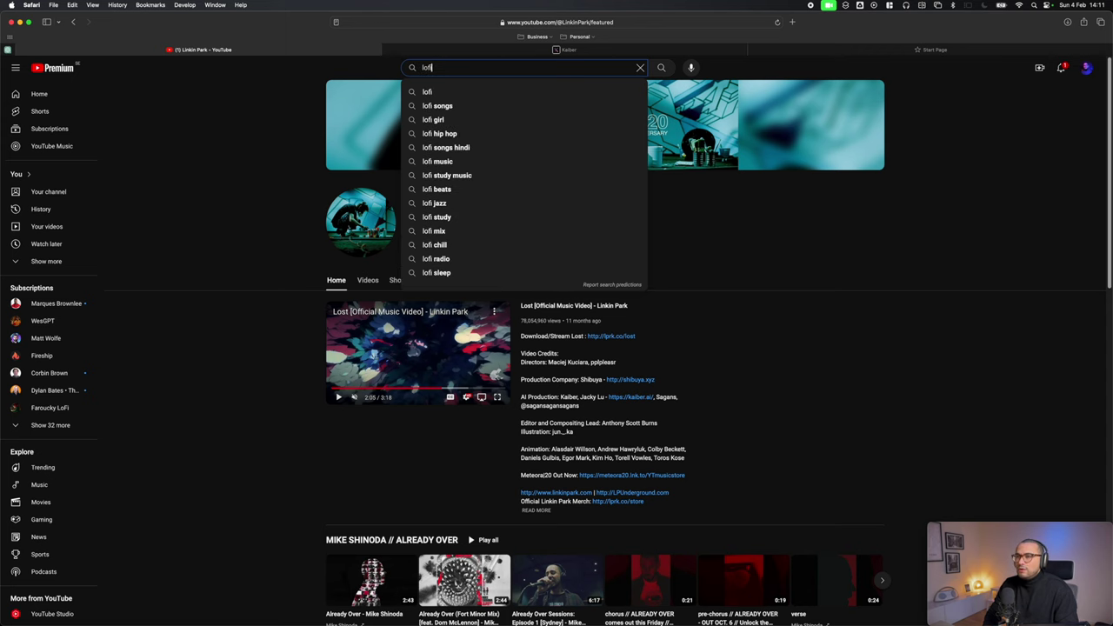
key(Return)
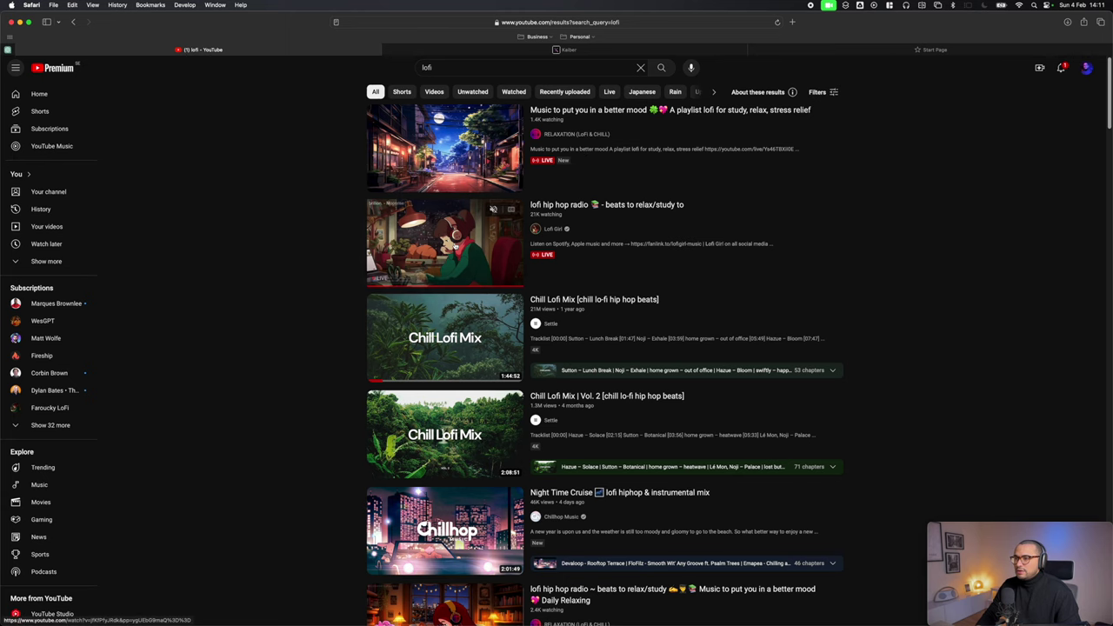
mouse_move(575, 257)
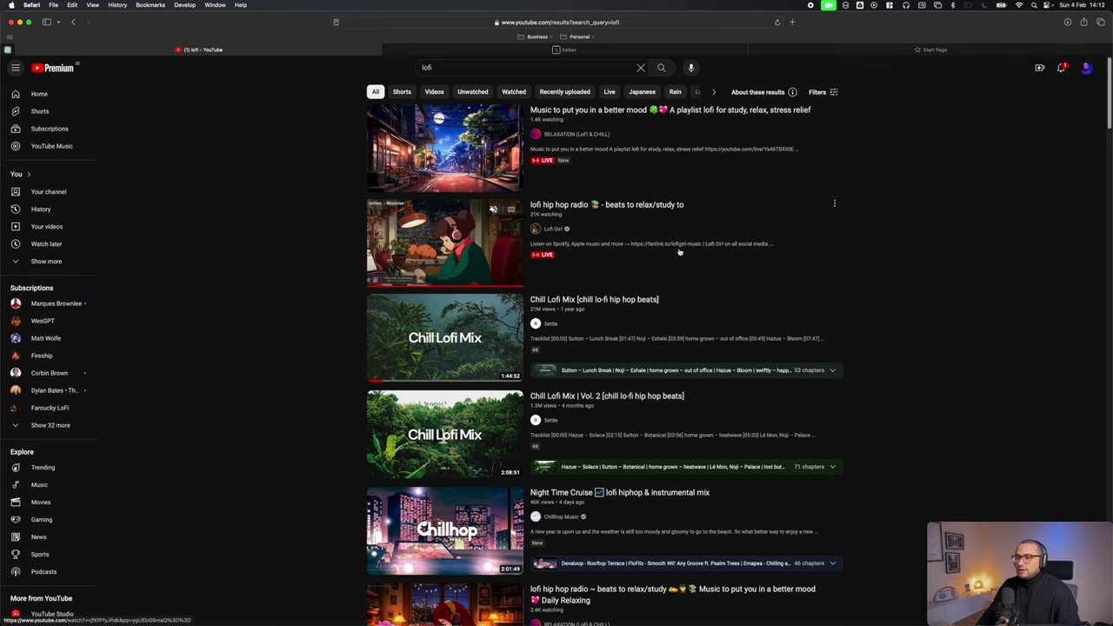
scroll(567, 308, down, 1)
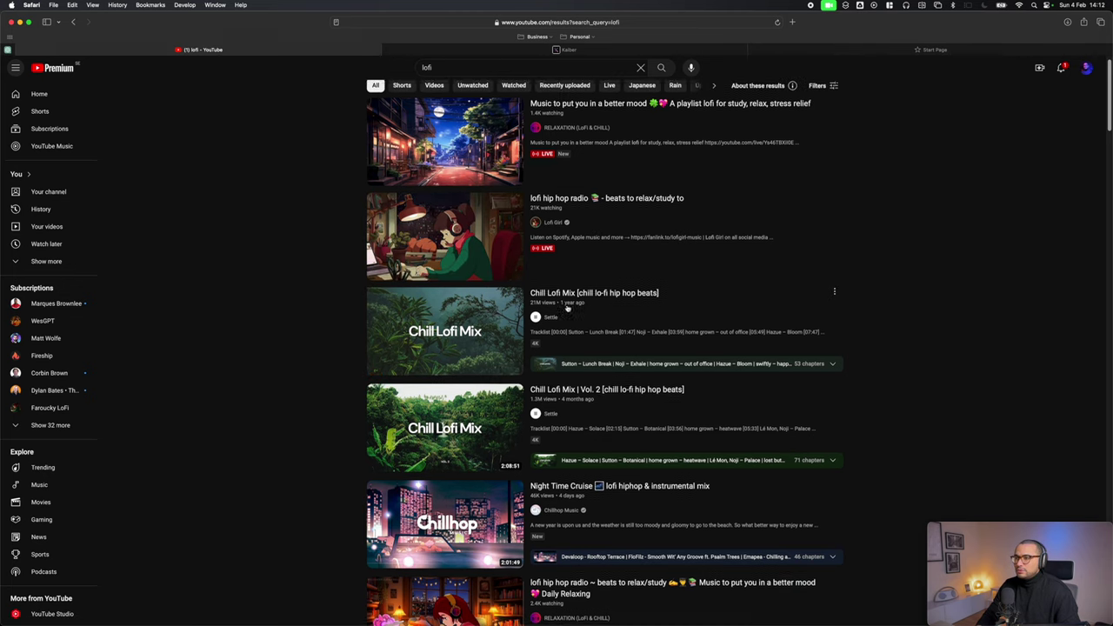
click(553, 223)
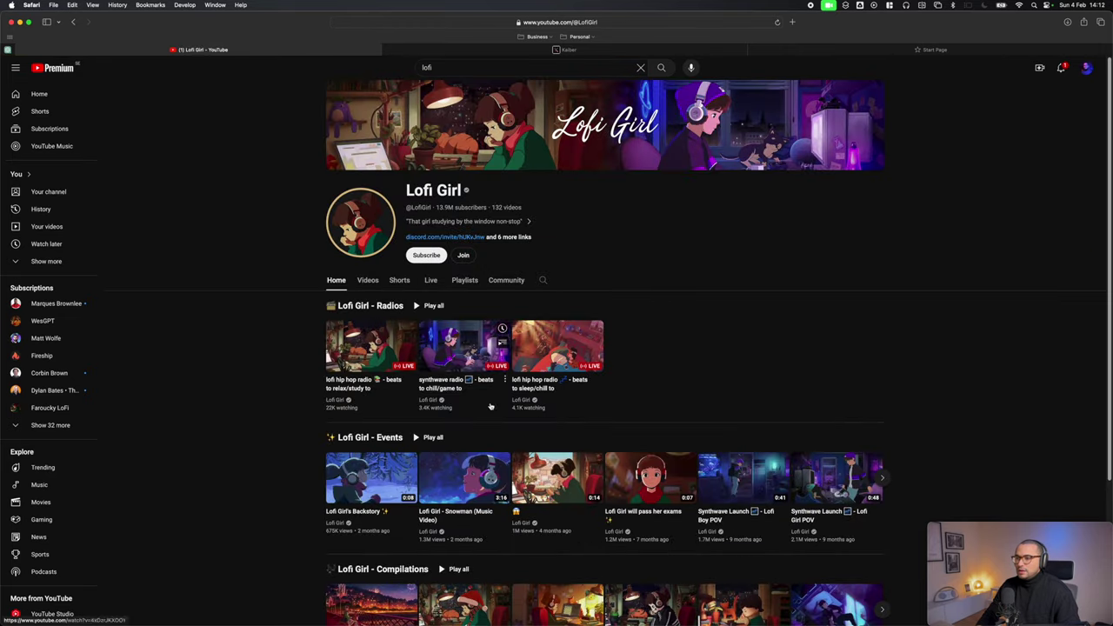
Open the 0:14 video in Lofi Girl's Events section, pause it and capture a screenshot of its frame
scroll(668, 358, down, 3)
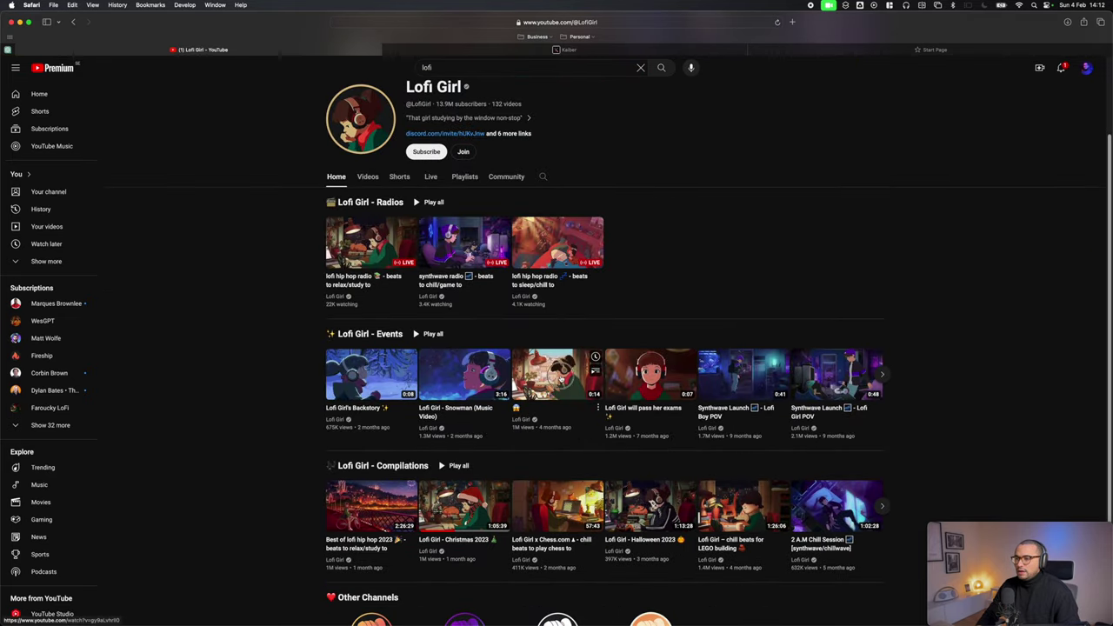
click(561, 378)
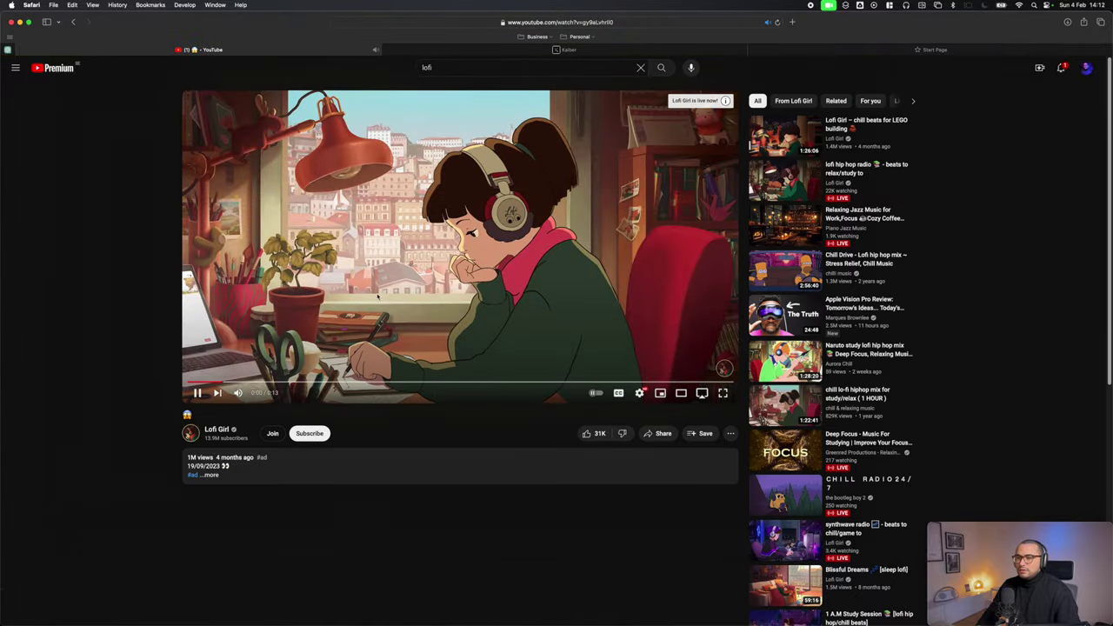
click(475, 297)
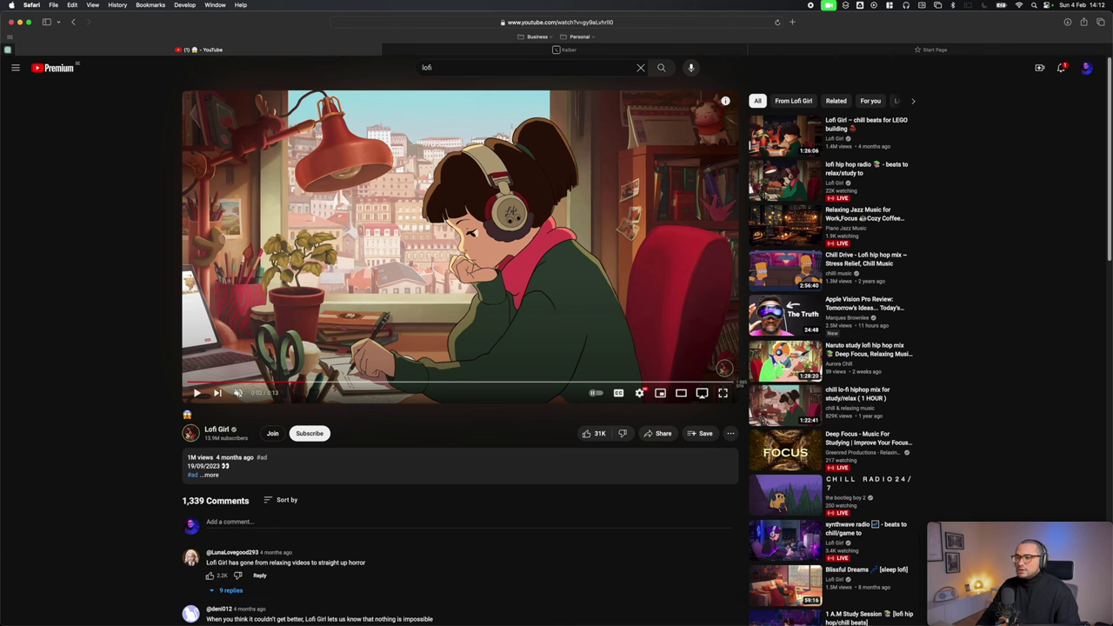
drag(733, 357, 182, 91)
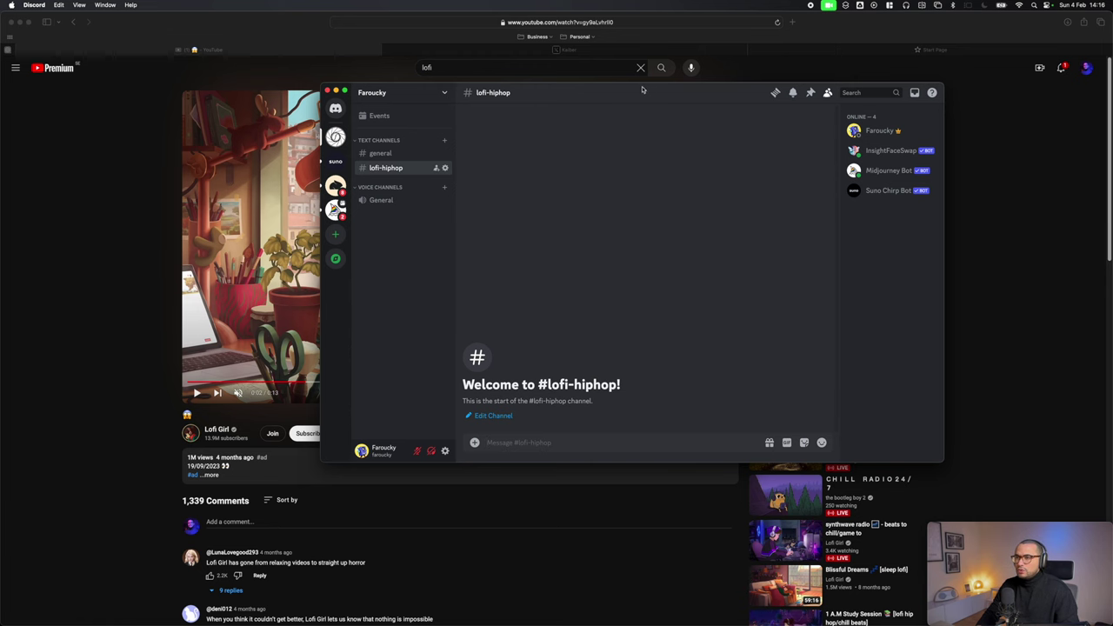
In Discord's lofi-hiphop channel, run Midjourney's /describe on Screenshot 2024-02-04 at 14.12.38.png and generate images from all the suggested prompts
drag(640, 90, 596, 98)
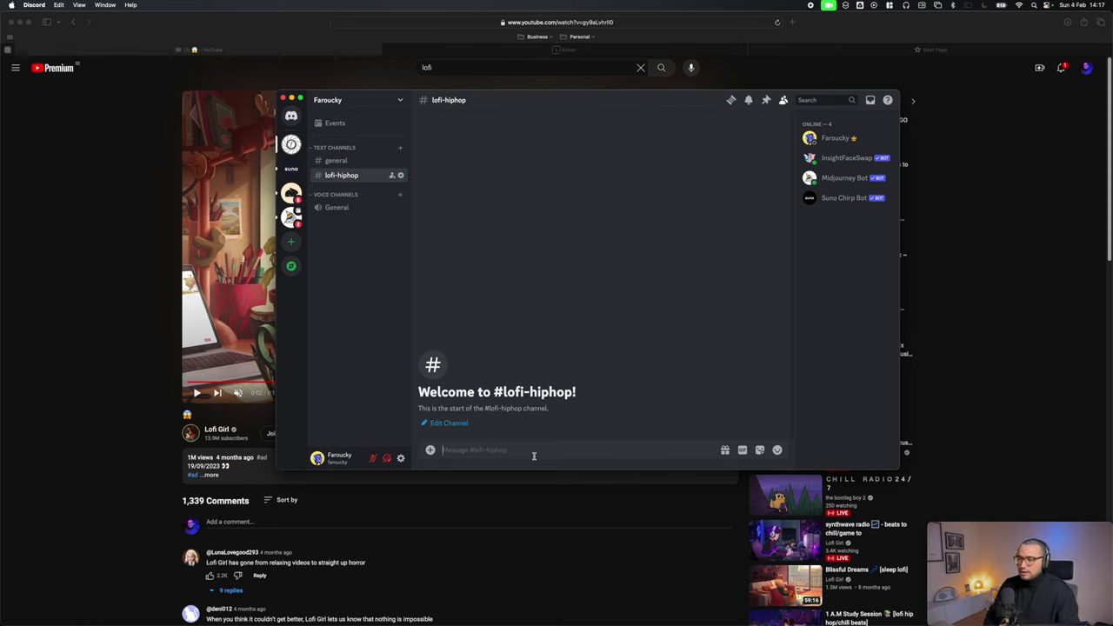
text(/)
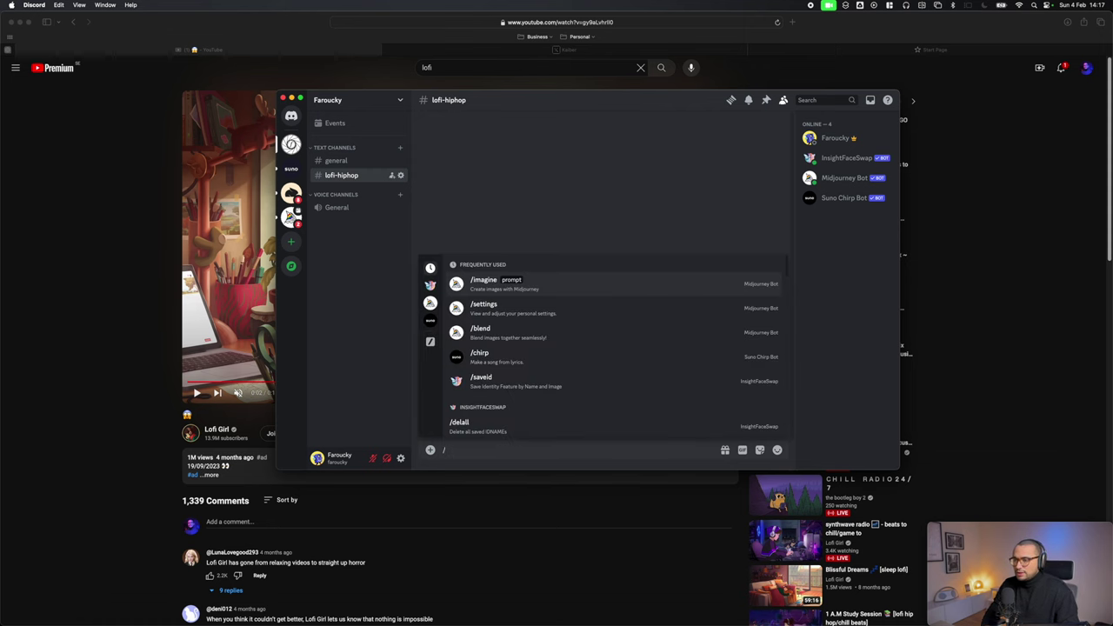
key(Down)
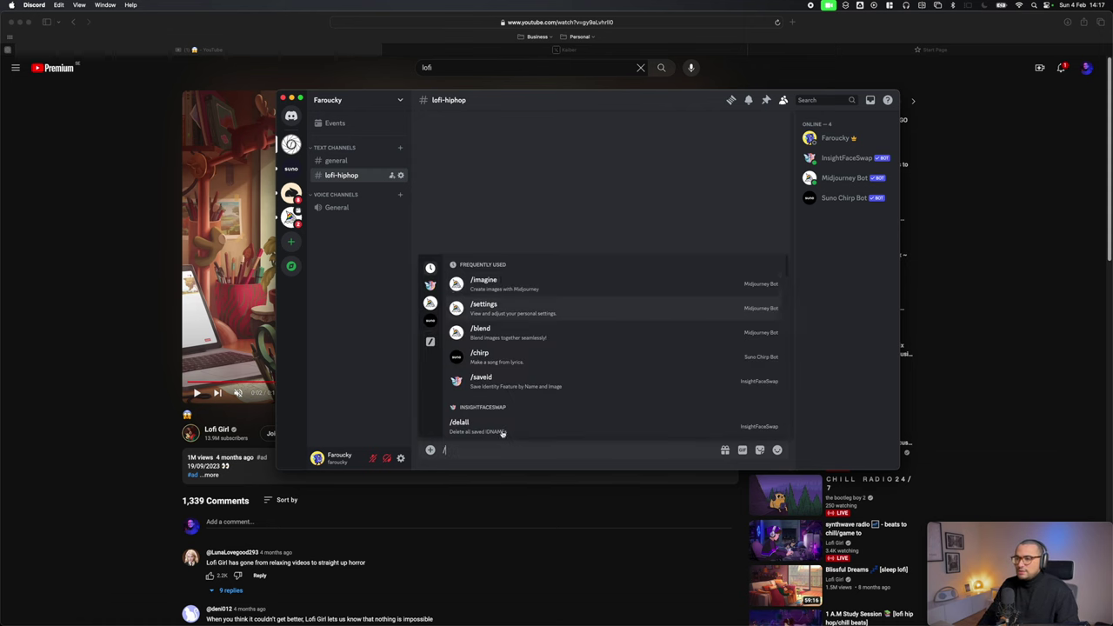
click(429, 301)
click(508, 338)
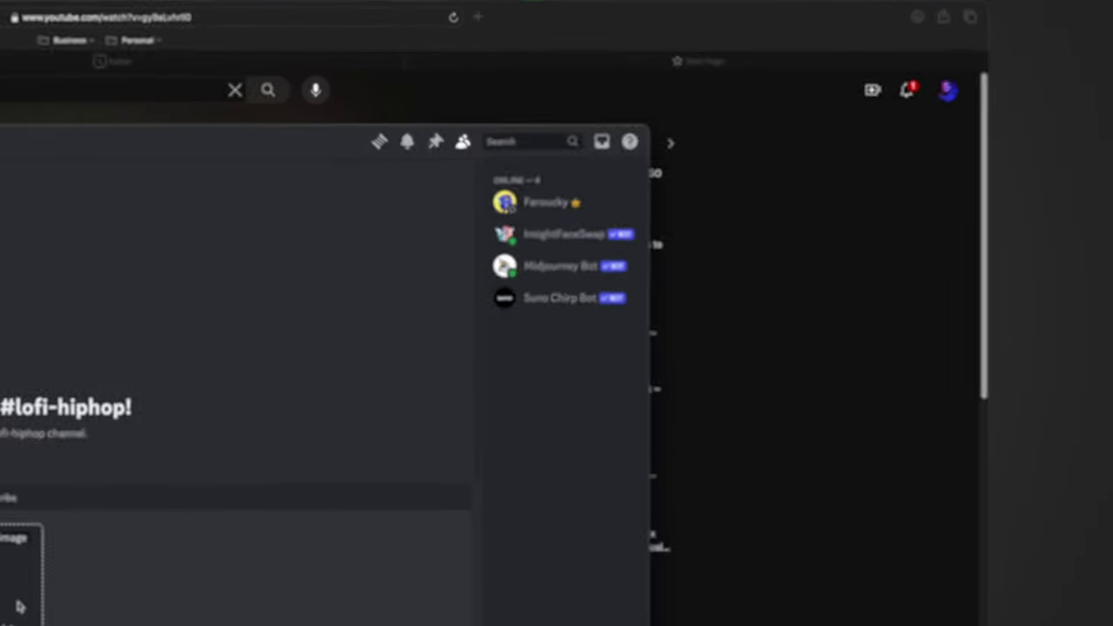
click(513, 387)
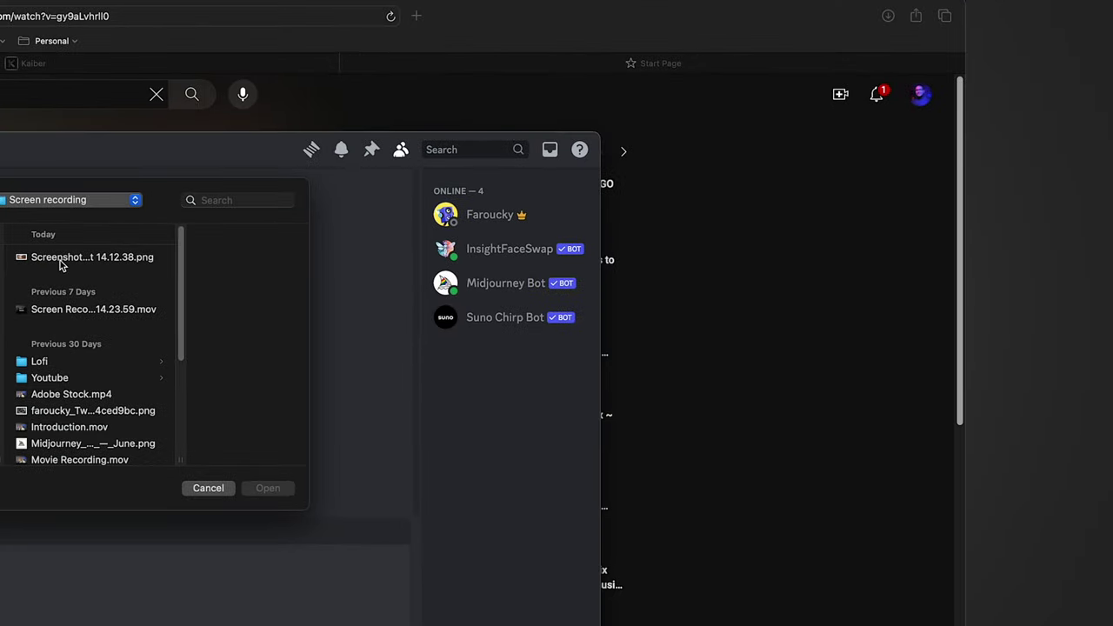
key(Down)
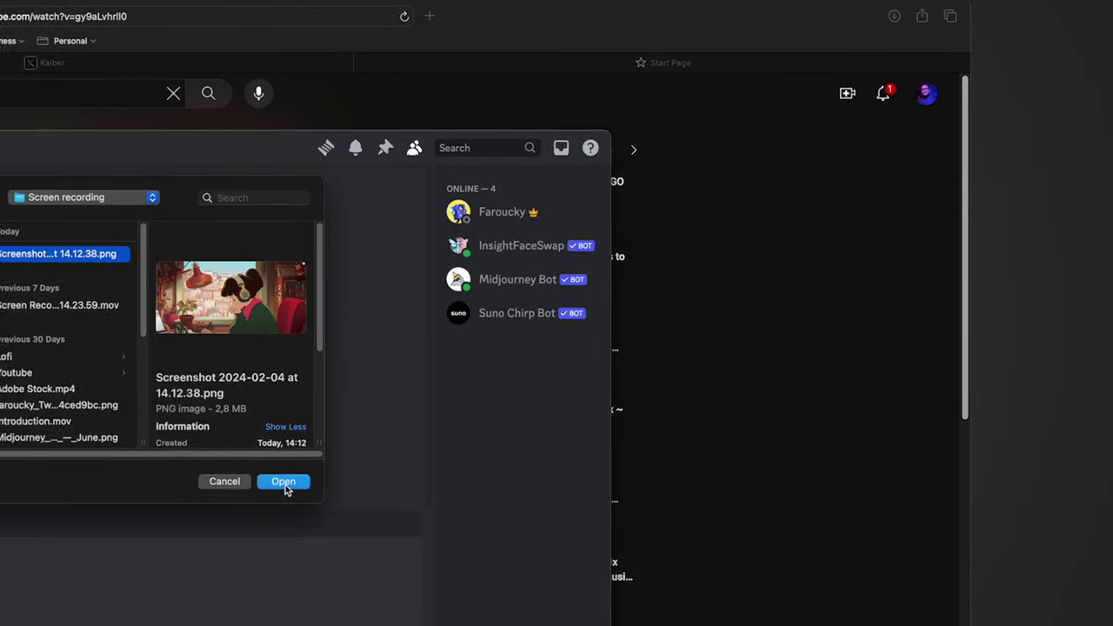
click(269, 490)
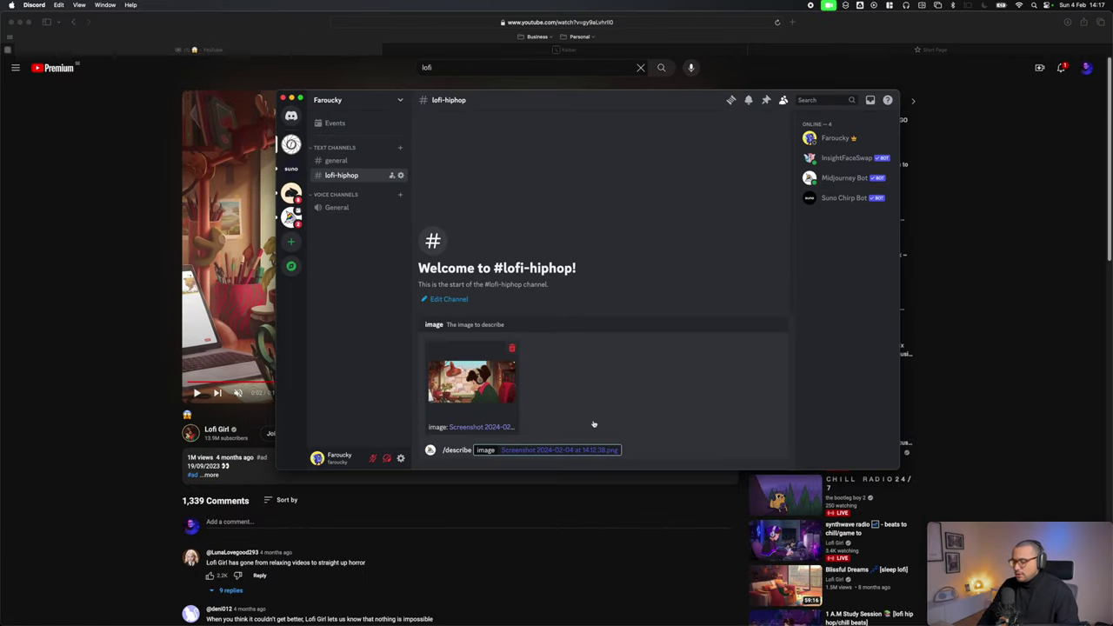
key(Return)
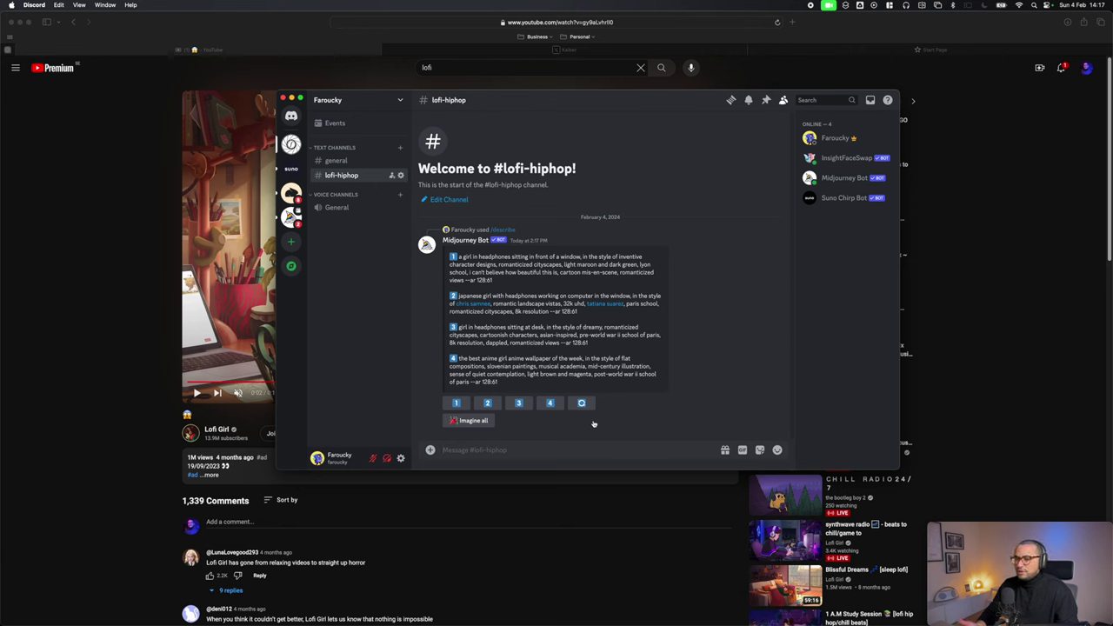
click(474, 422)
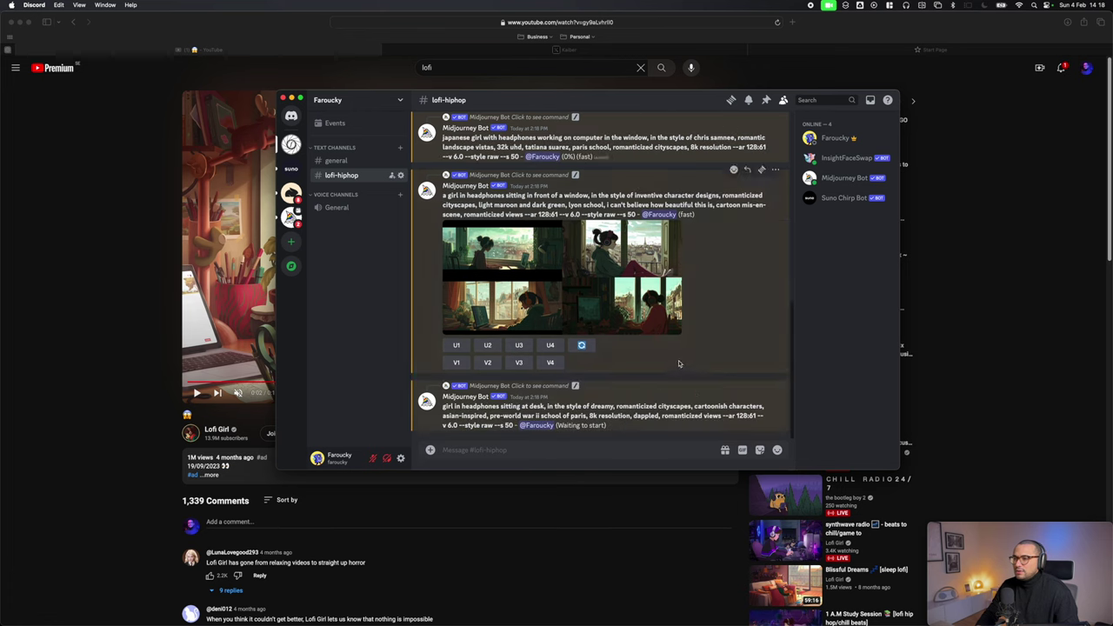
Look through the Midjourney results and examine the first grid for the girl in headphones by a window at full size
scroll(680, 335, up, 4)
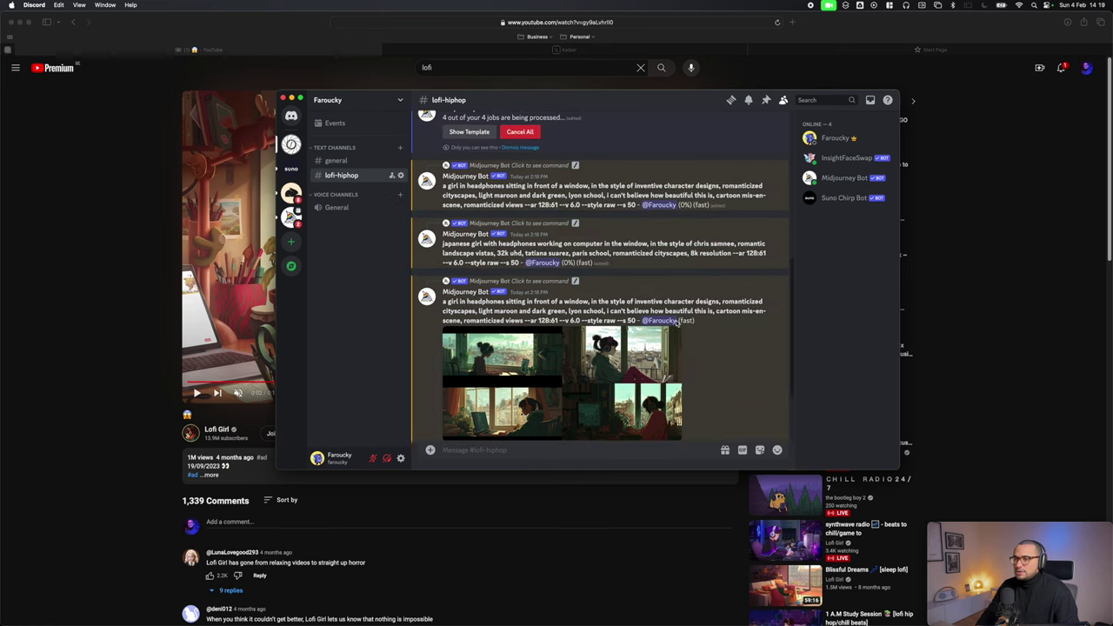
scroll(676, 323, up, 1)
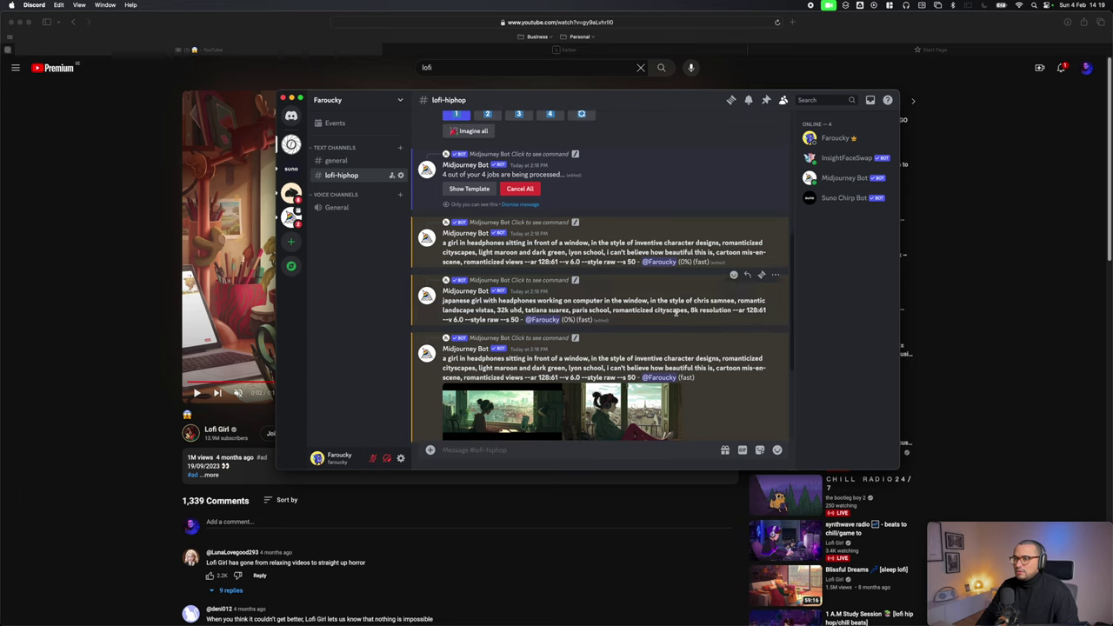
scroll(676, 318, down, 4)
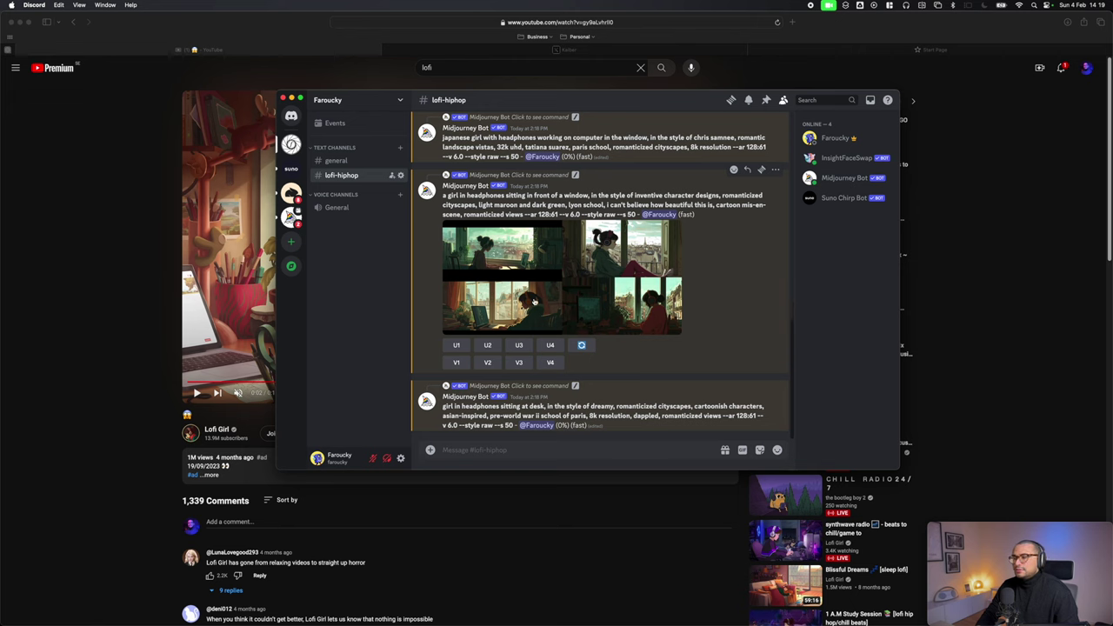
scroll(533, 299, up, 3)
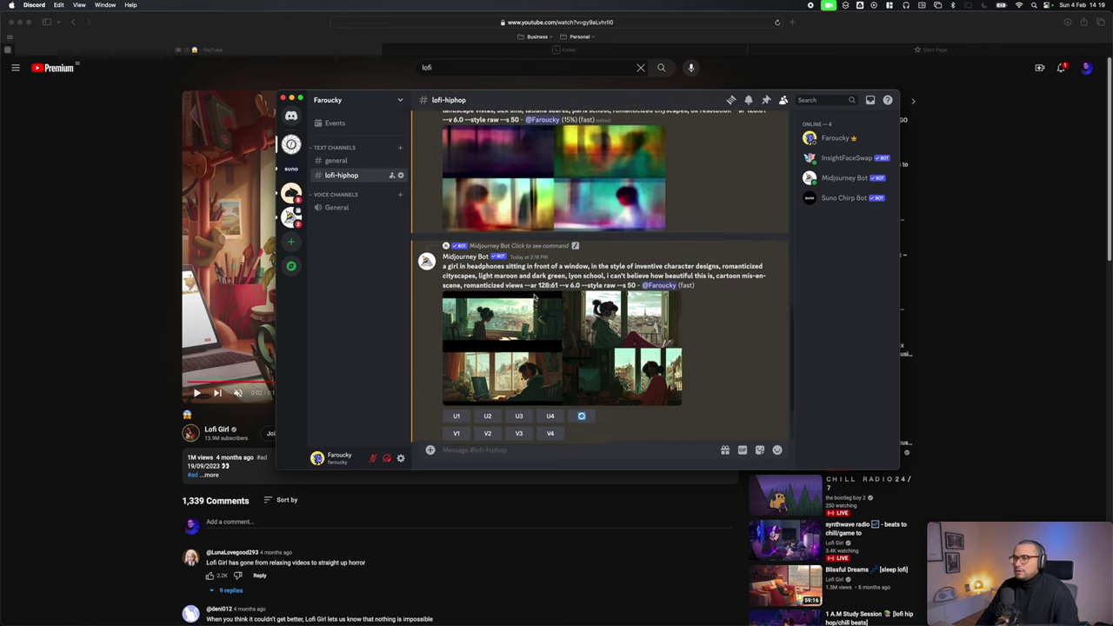
scroll(534, 298, up, 5)
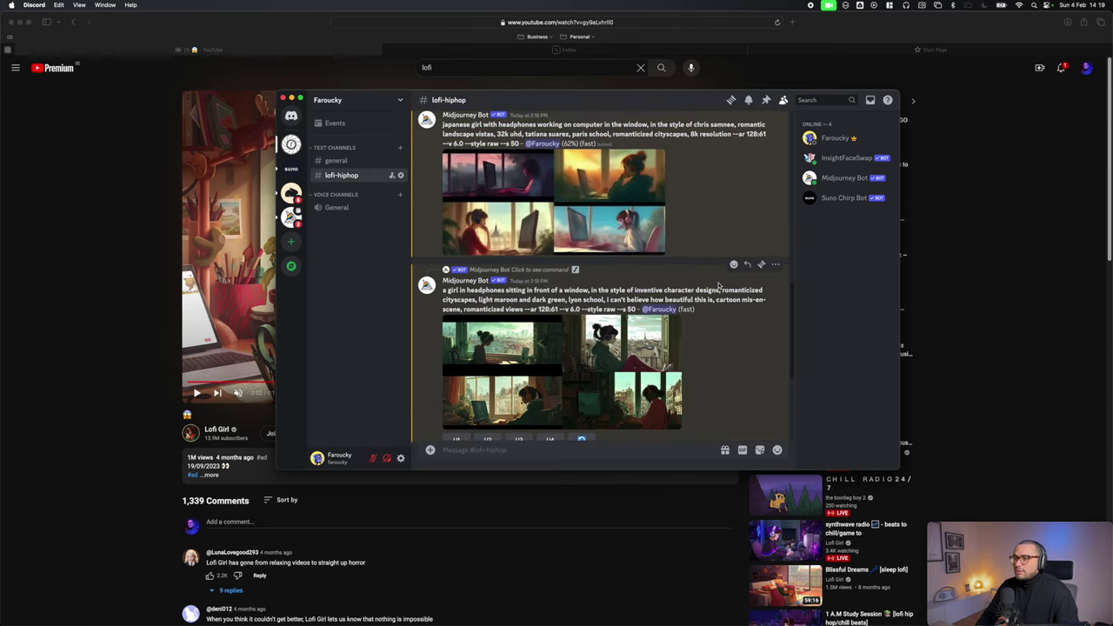
scroll(718, 287, down, 2)
click(574, 282)
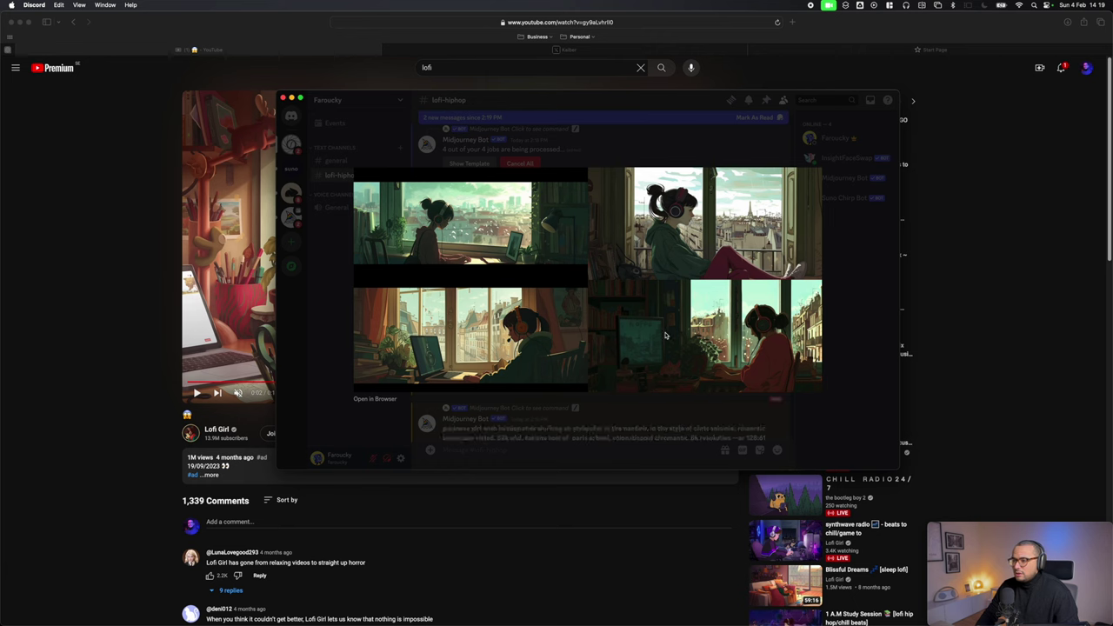
click(659, 161)
Examine at full size the Midjourney grids for the Japanese girl at a computer and the girl in headphones before a window
scroll(625, 287, down, 5)
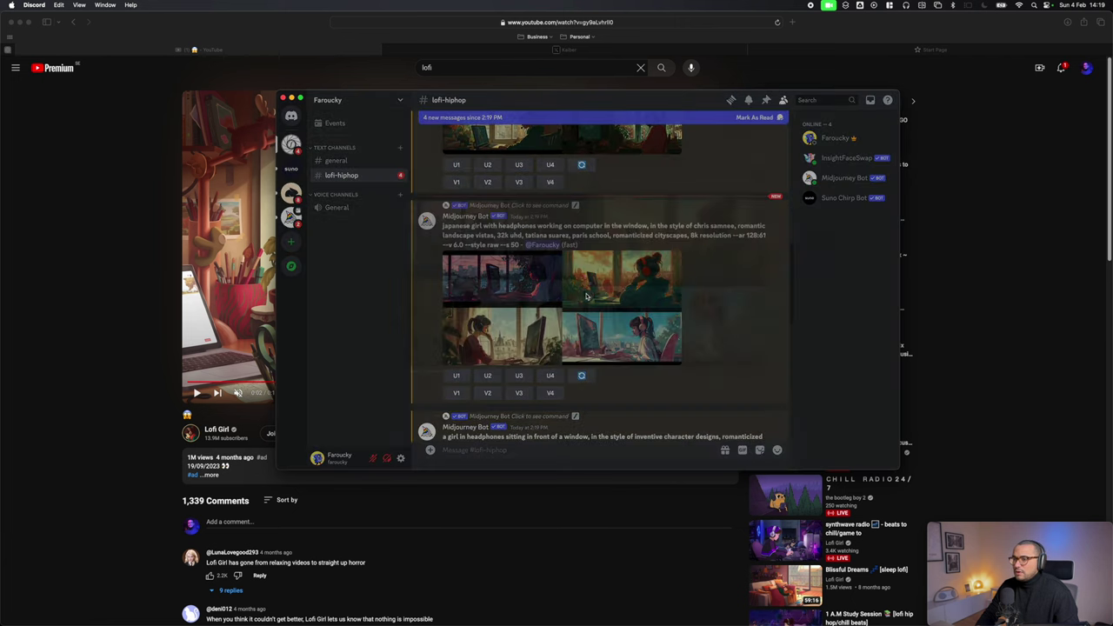
click(586, 297)
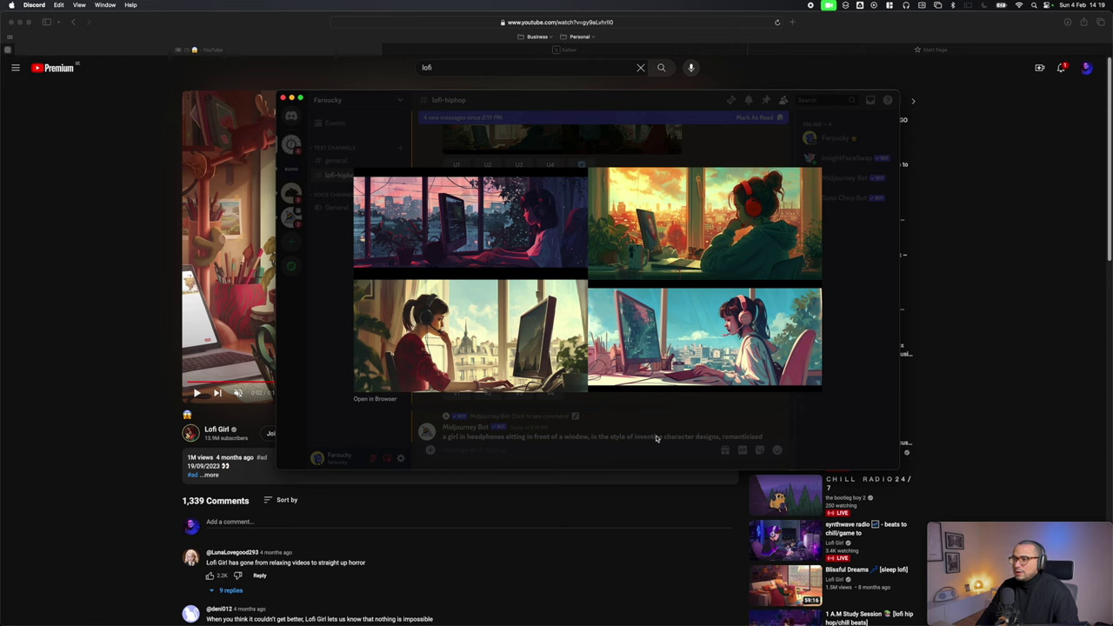
click(656, 438)
scroll(645, 377, down, 3)
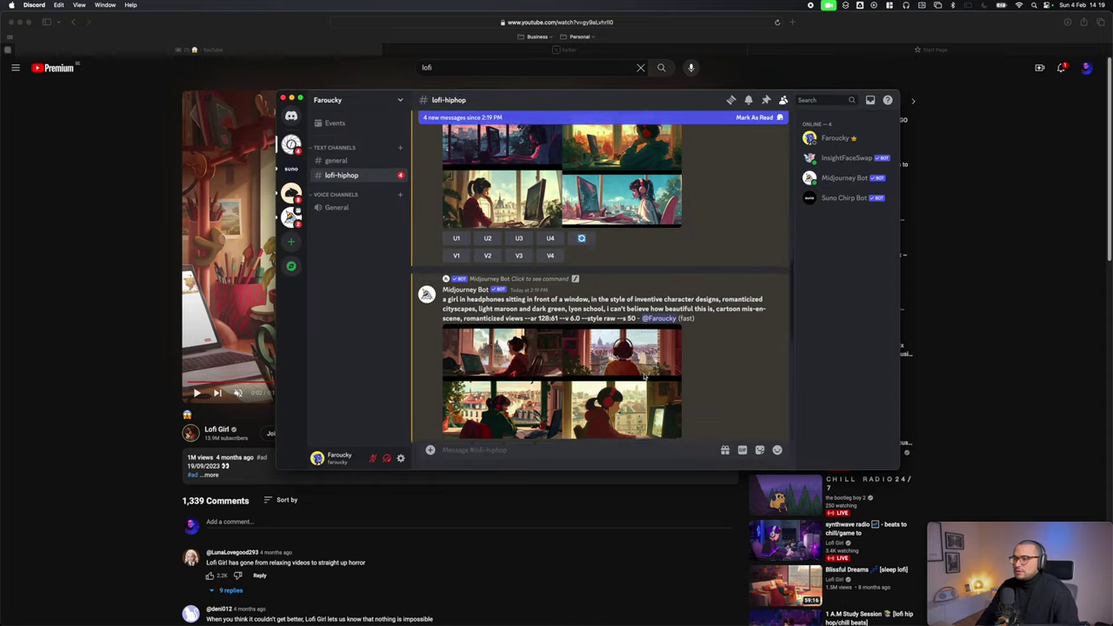
scroll(645, 377, down, 3)
click(695, 382)
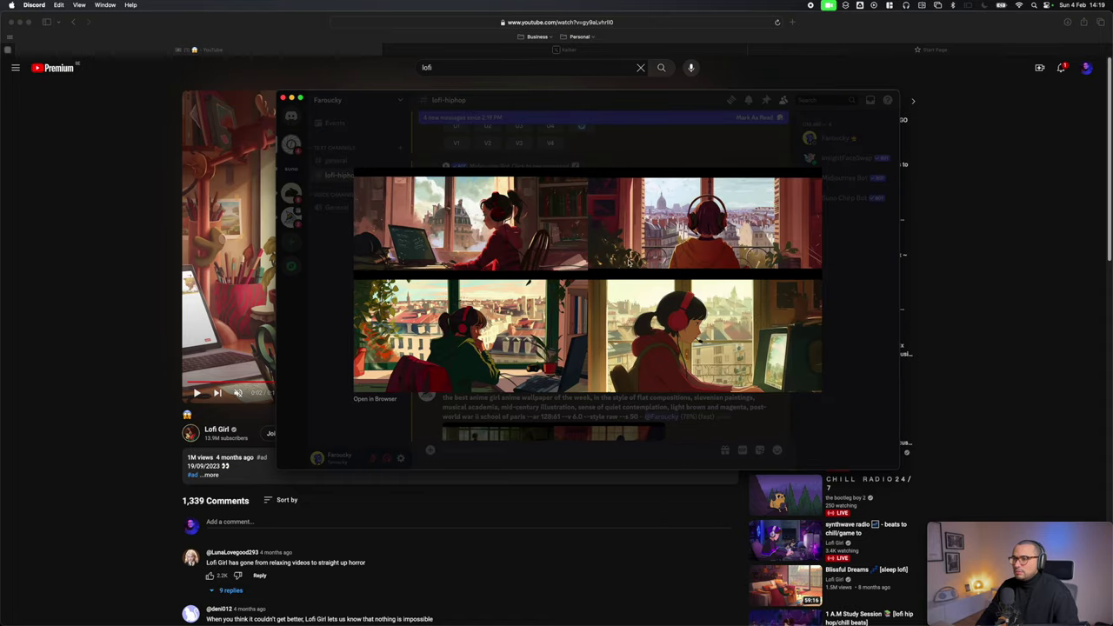
click(669, 443)
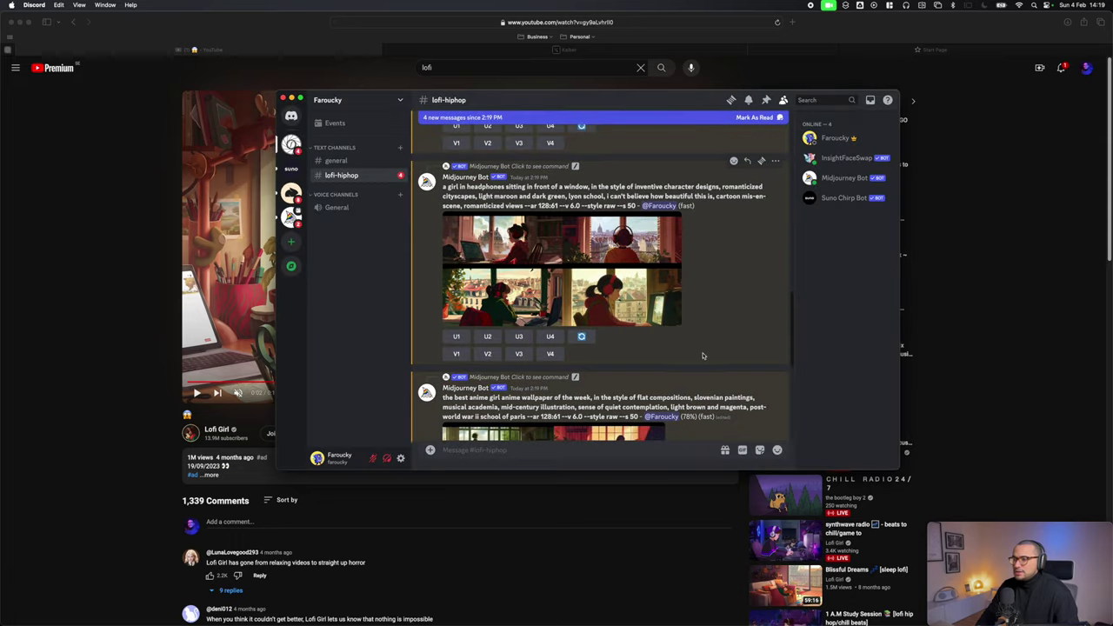
Look through the remaining Midjourney results and examine the grid for the girl in headphones sitting at a desk at full size
scroll(701, 353, down, 4)
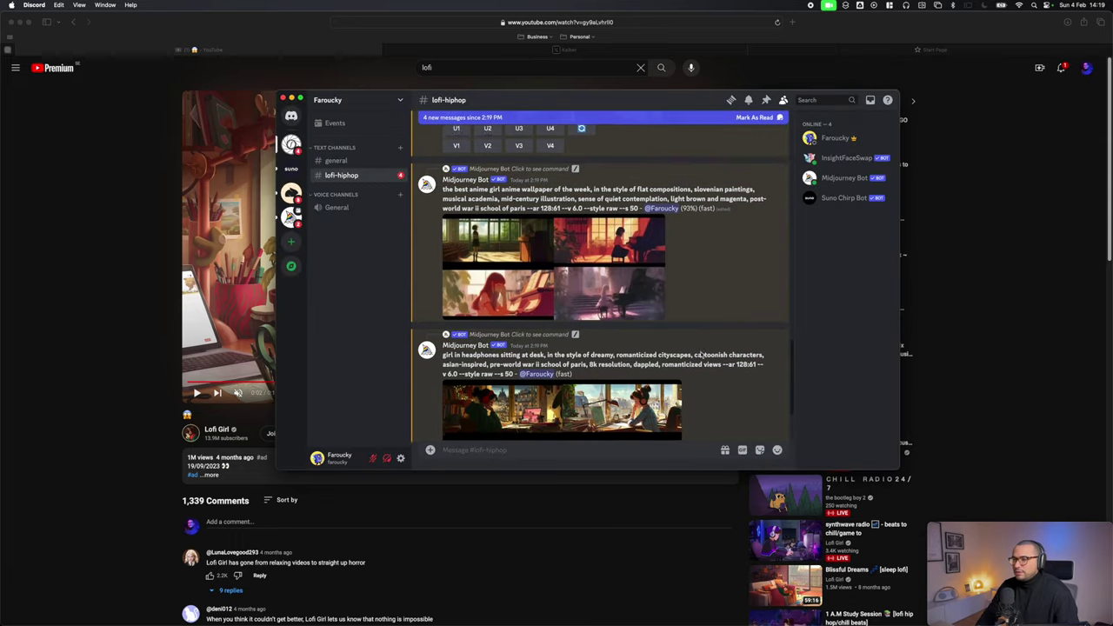
scroll(702, 354, down, 3)
click(605, 340)
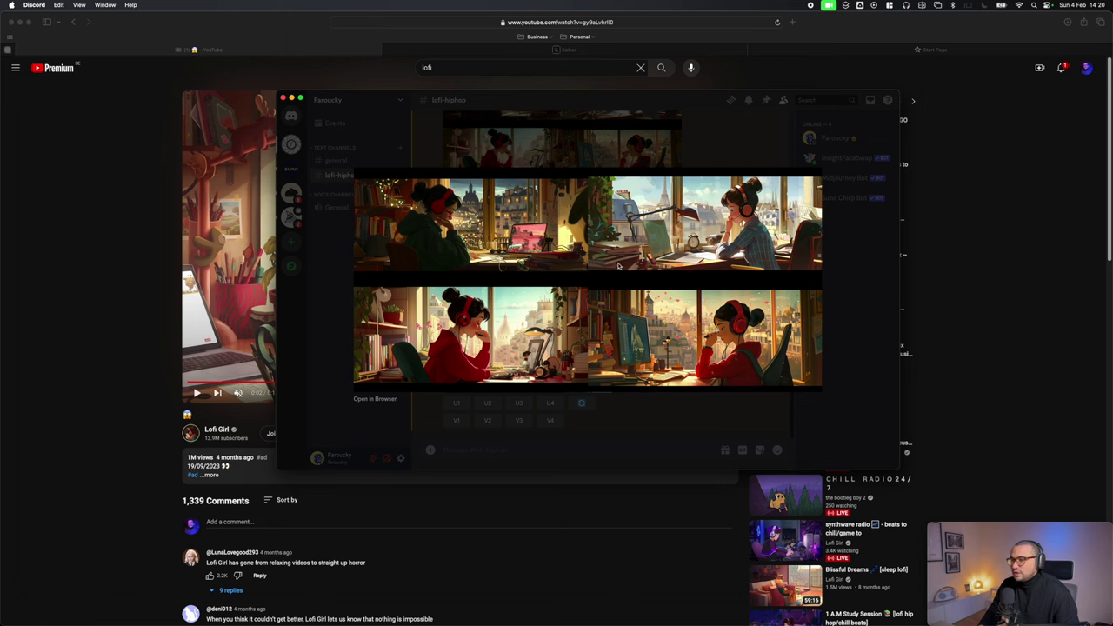
click(721, 163)
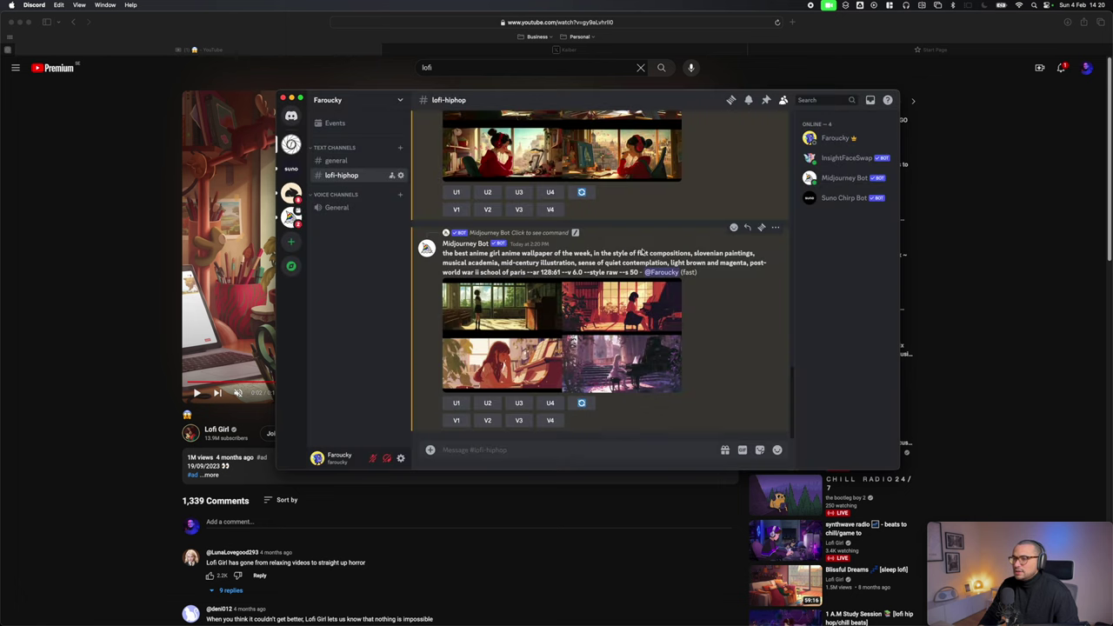
Go back to the grid for the Japanese girl with headphones, check it at full size and upscale its second image
scroll(664, 297, up, 10)
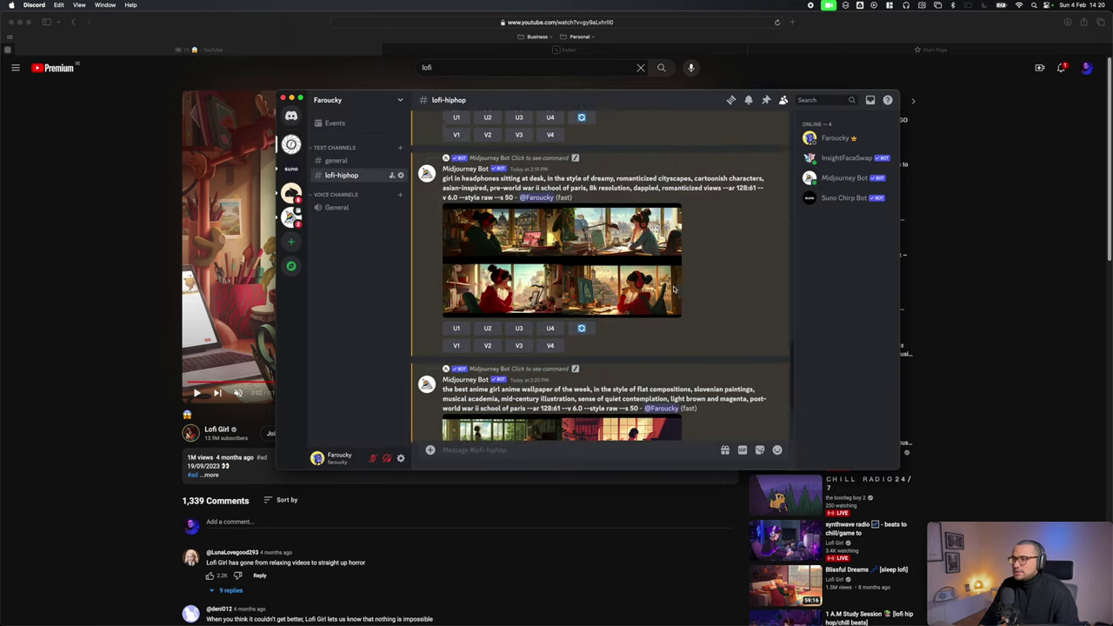
scroll(674, 290, up, 10)
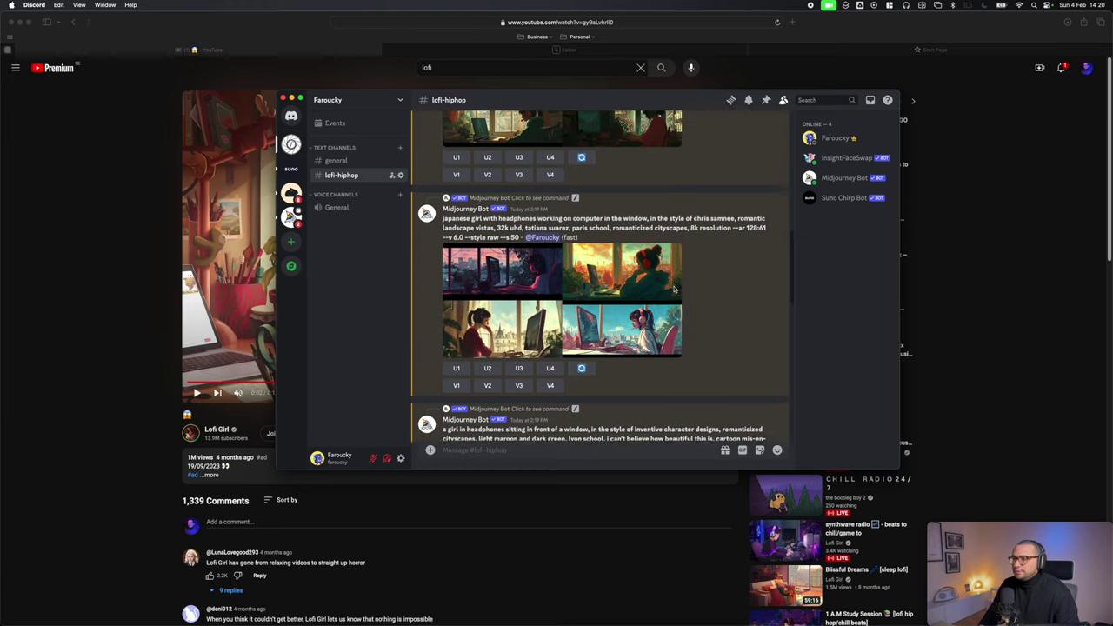
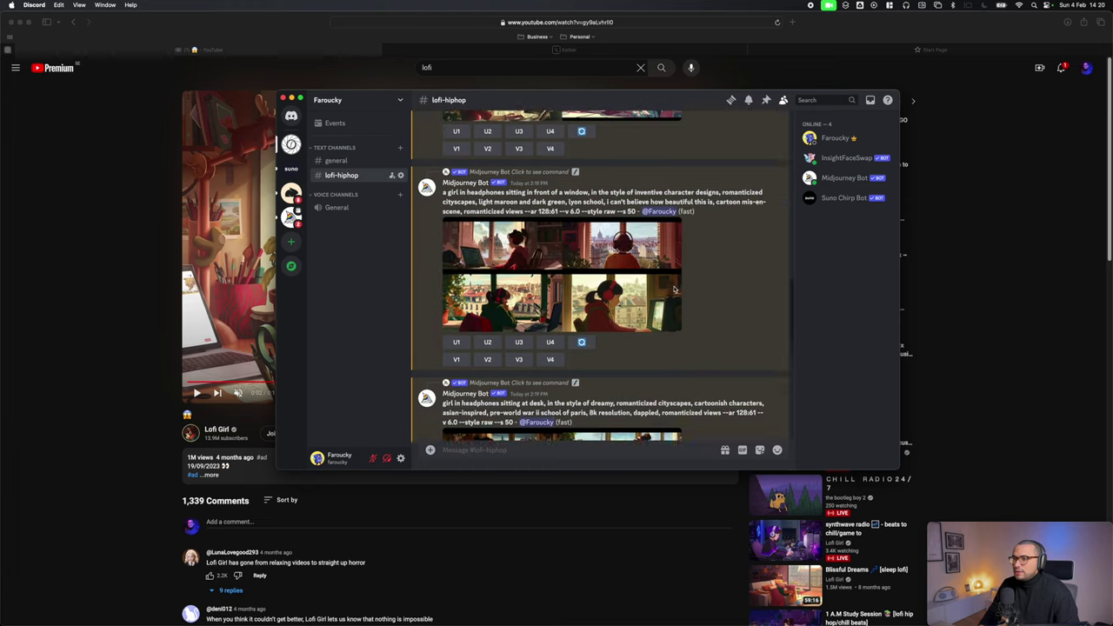
scroll(675, 289, up, 10)
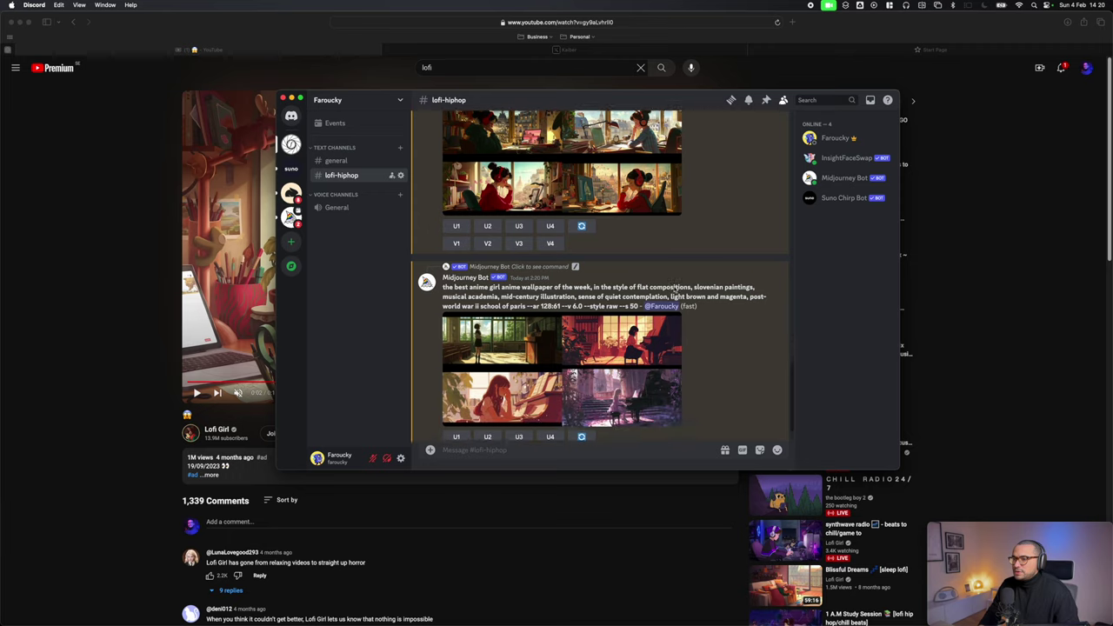
scroll(675, 289, up, 1)
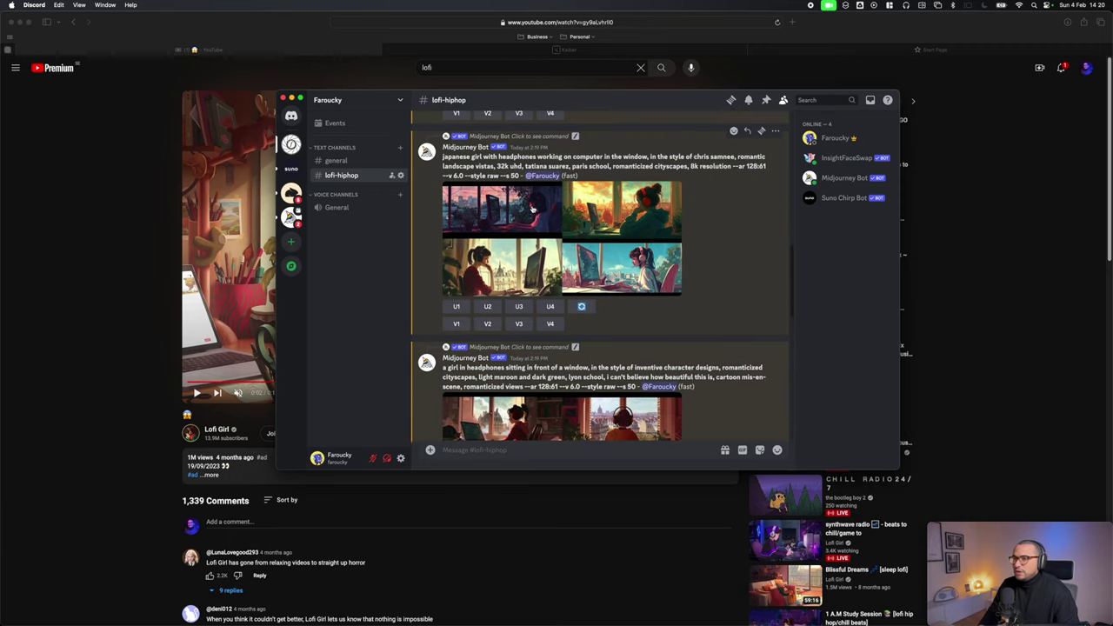
click(641, 209)
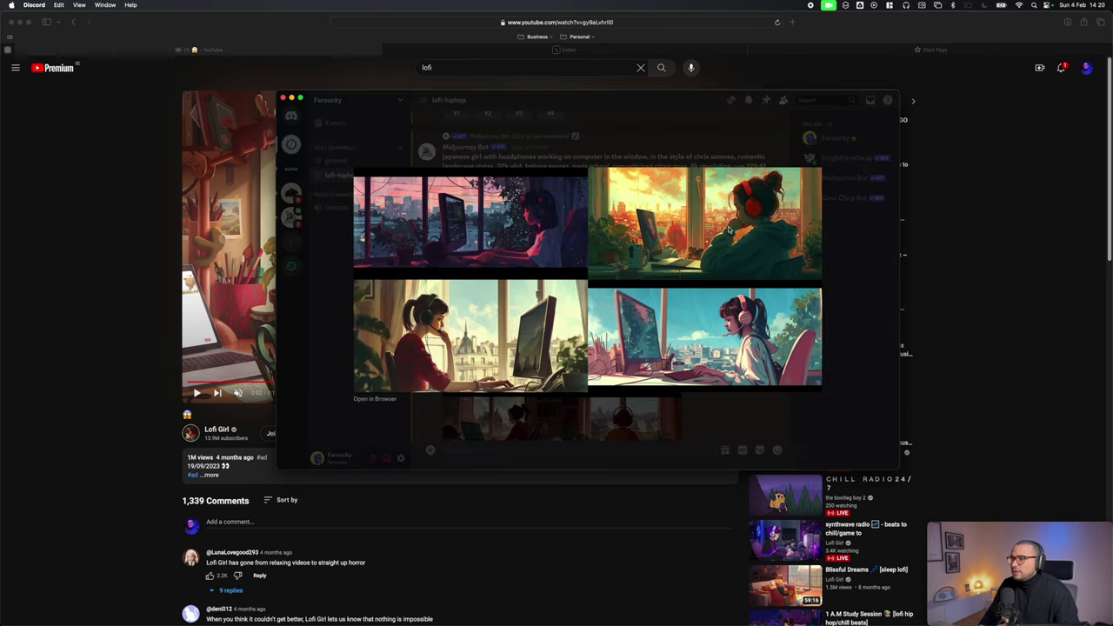
click(622, 132)
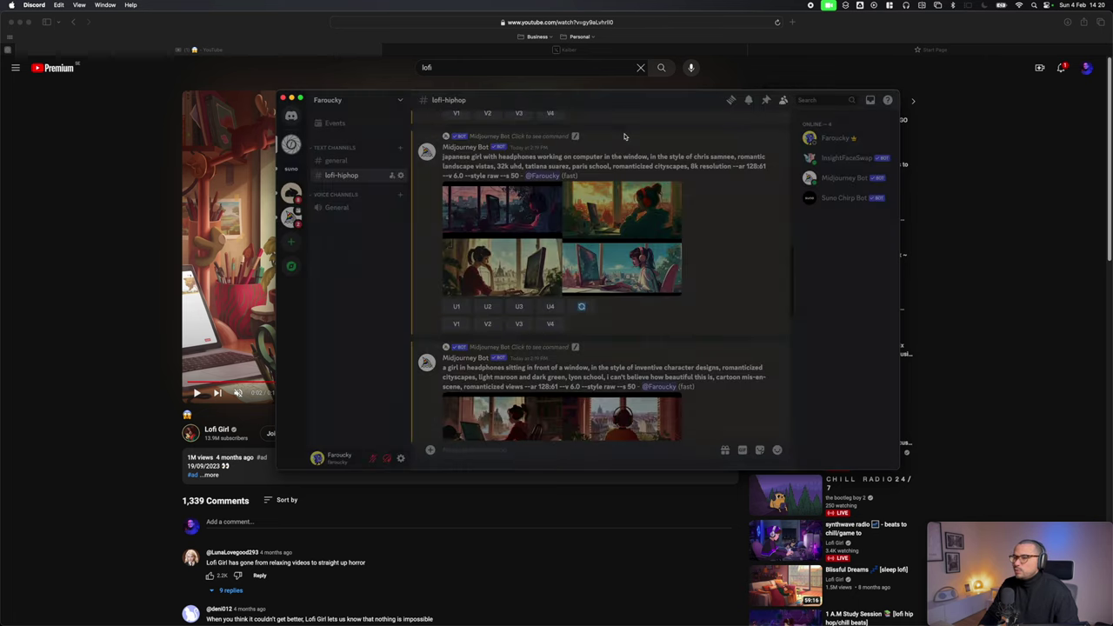
click(488, 307)
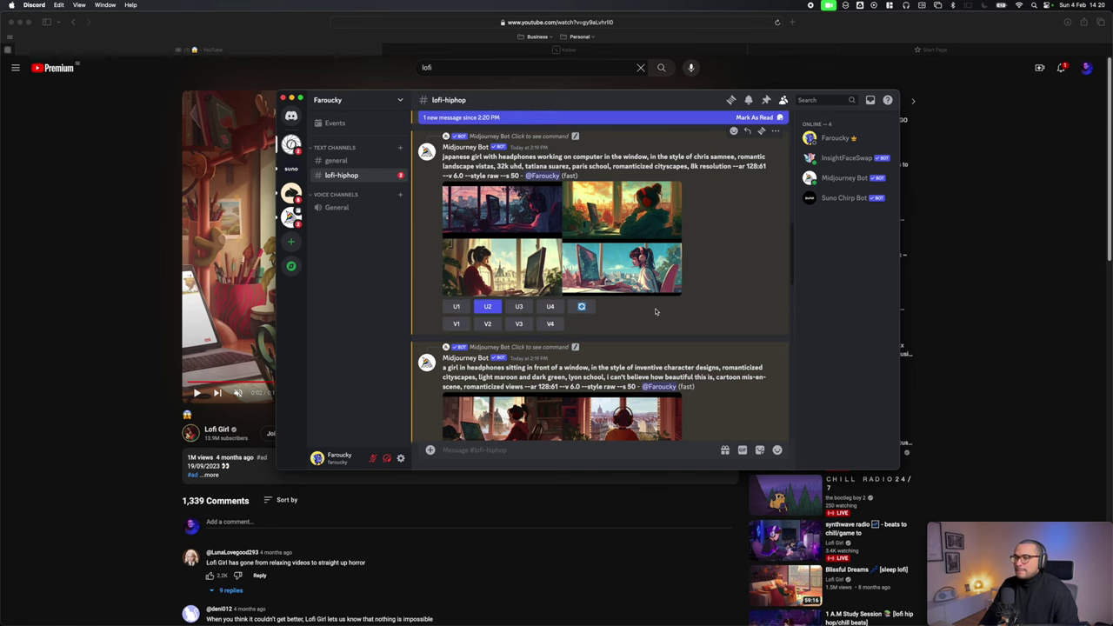
Open the upscaled image of the girl with red headphones at full size and copy the image
click(656, 309)
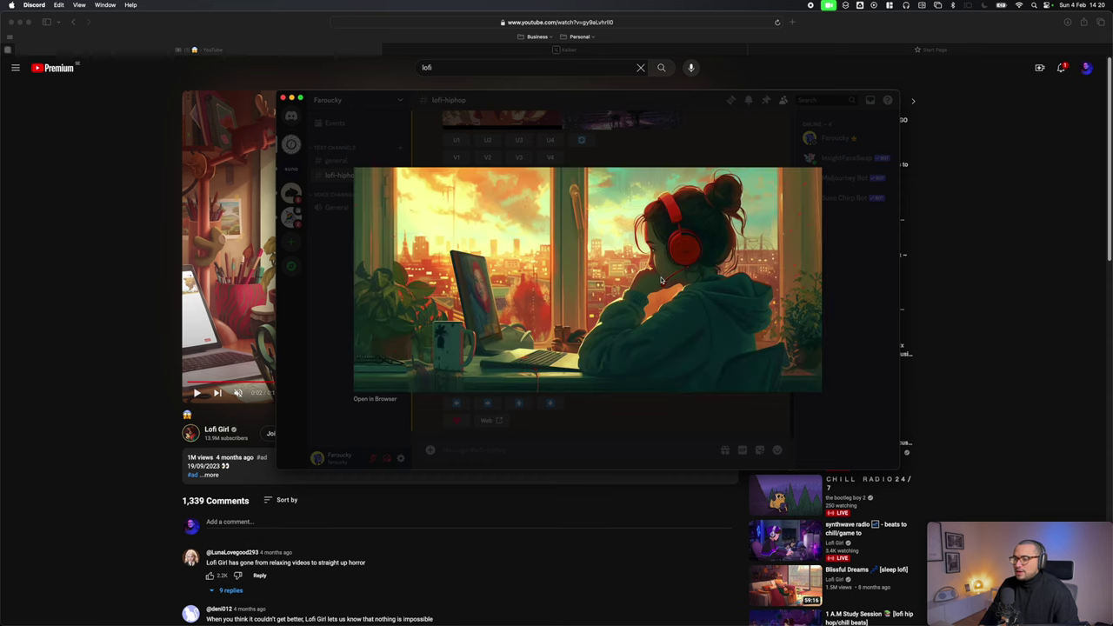
right_click(572, 254)
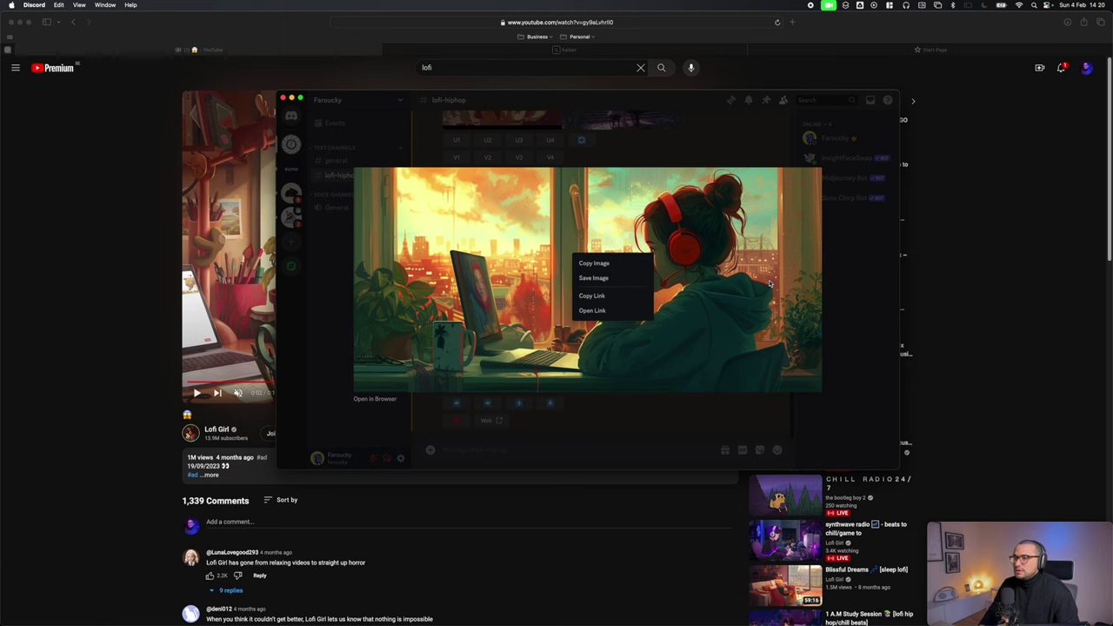
click(594, 263)
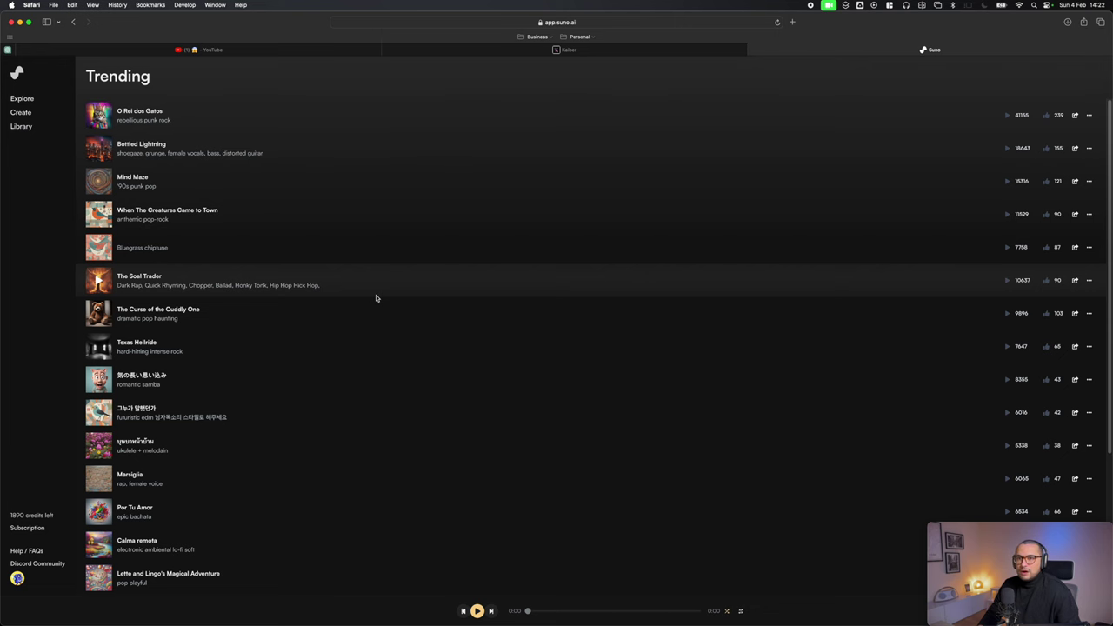
In Suno, open the song creation page and turn on Custom Mode
click(22, 113)
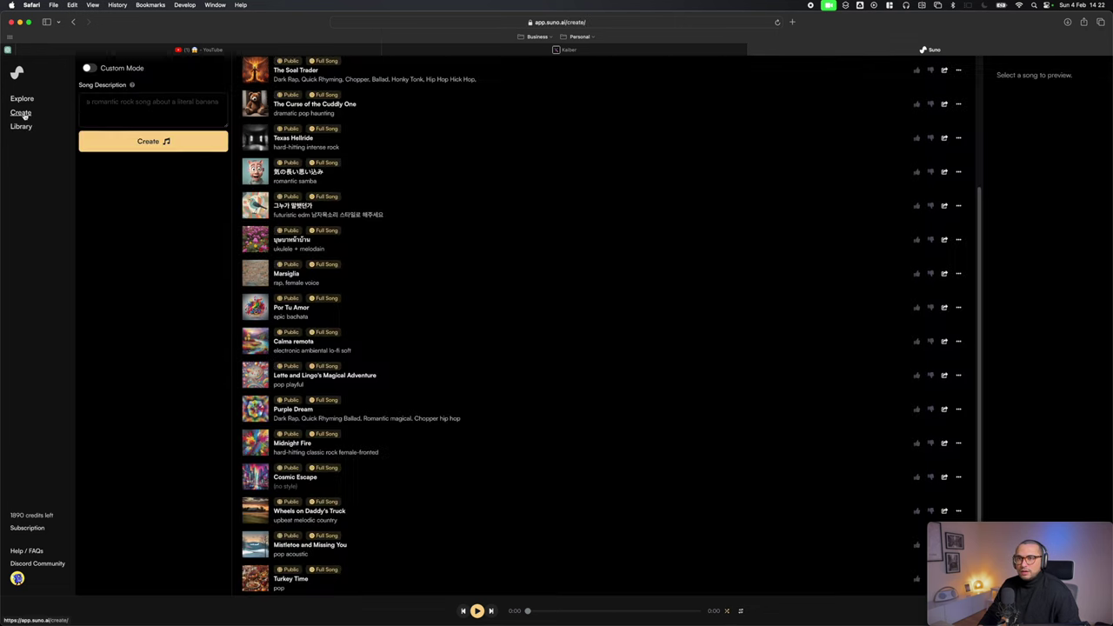
click(135, 108)
click(89, 68)
click(93, 110)
Set the style of music to "LiFI HipHop Chill Cosy" with the lyrics left empty and create the song
click(153, 276)
text(a)
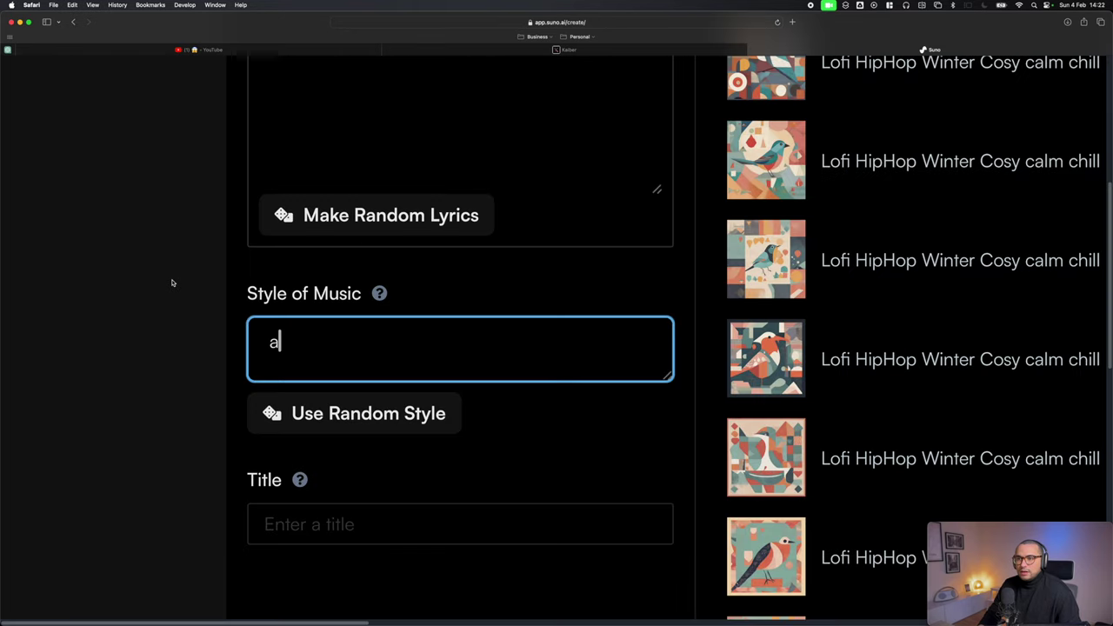
scroll(347, 347, down, 5)
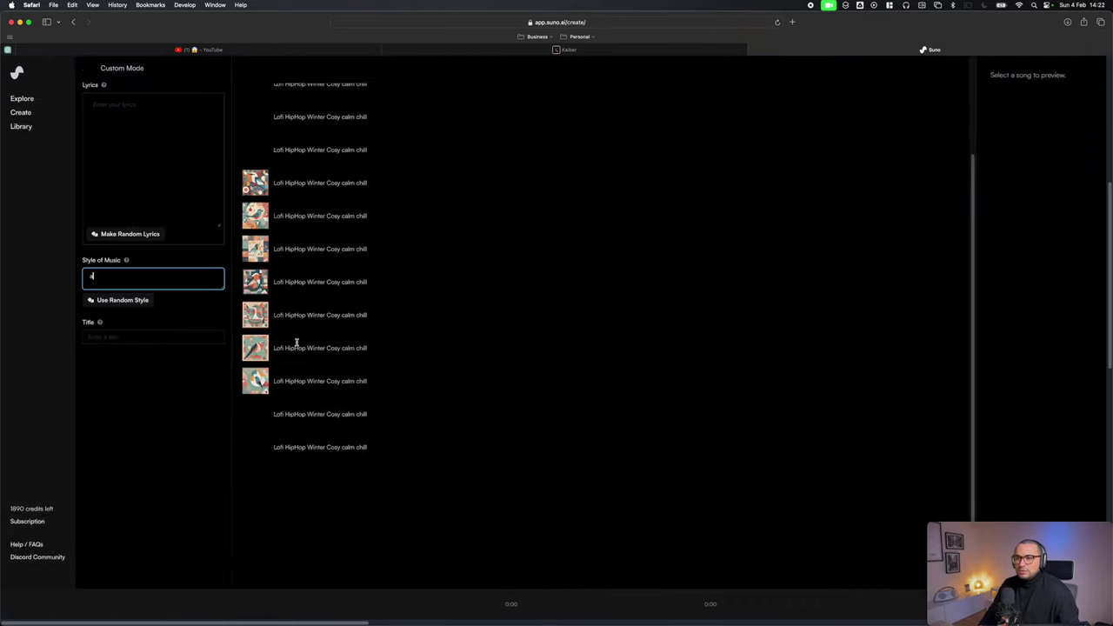
key(BackSpace)
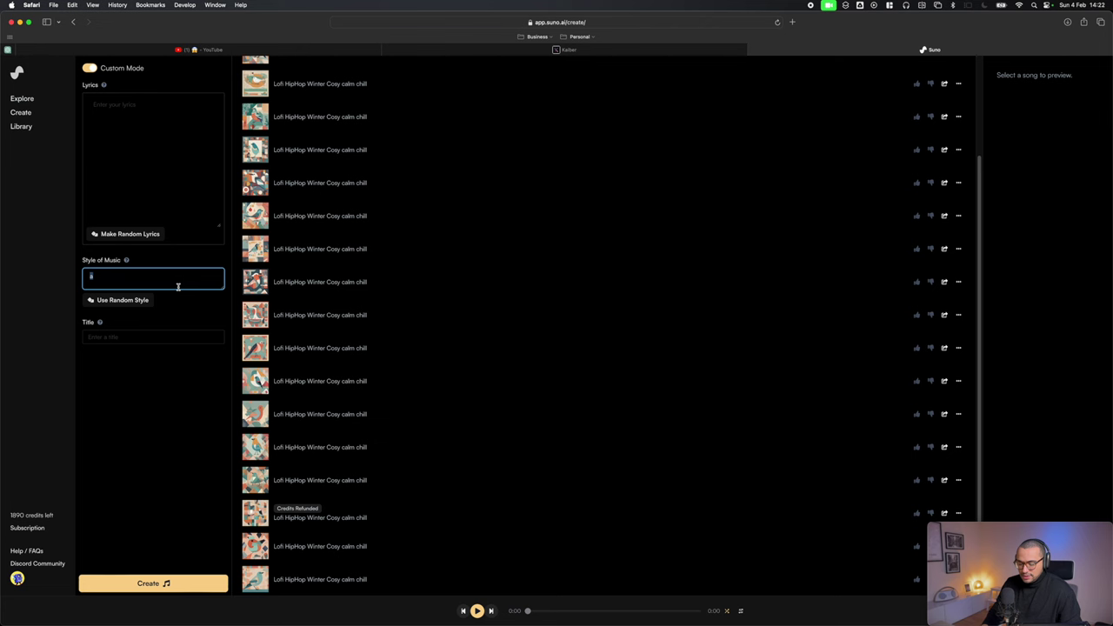
text(LoFi)
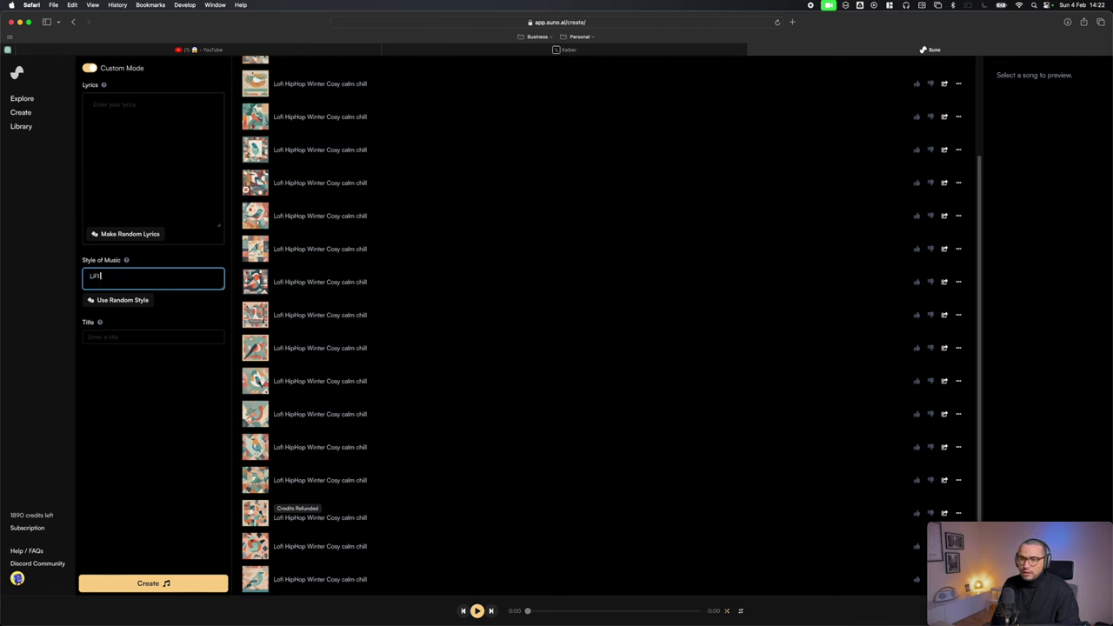
text( Hipp)
key(BackSpace)
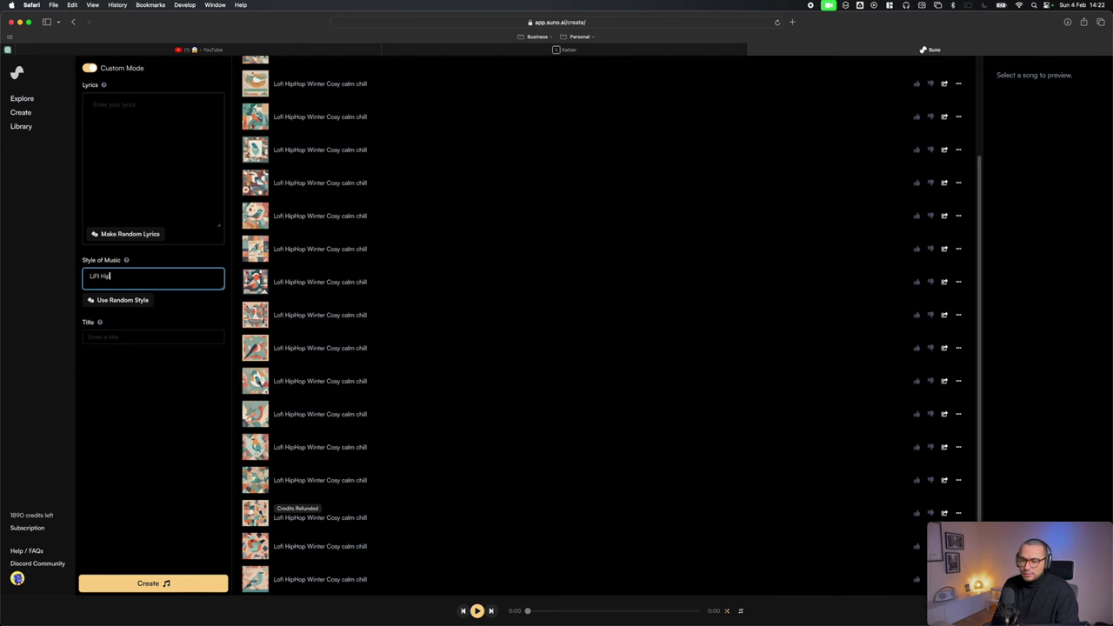
text(Hop)
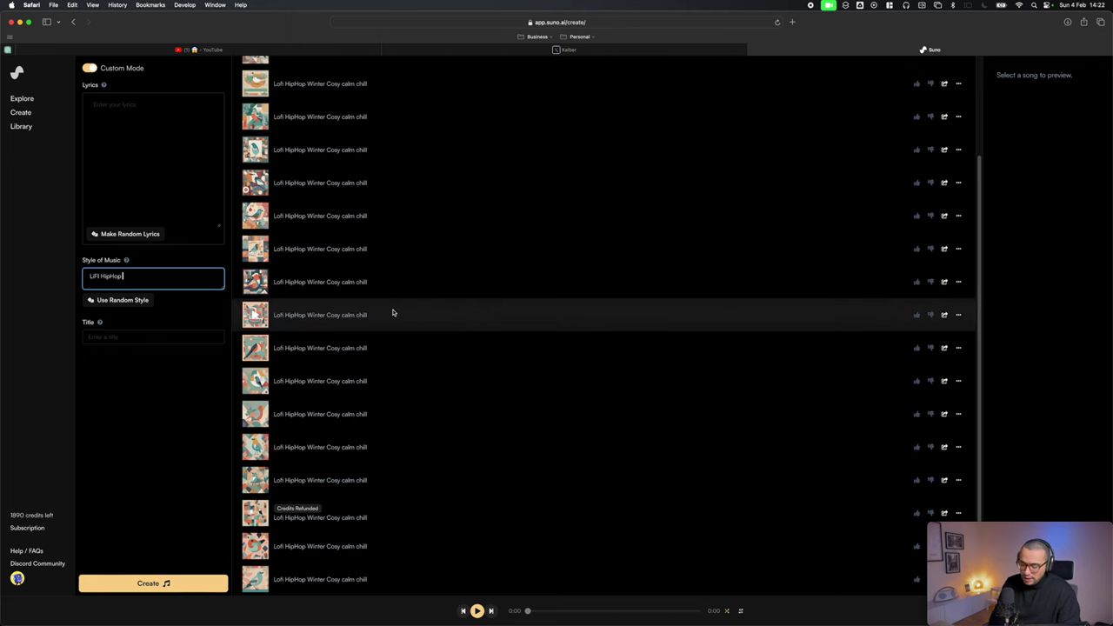
text( Chill)
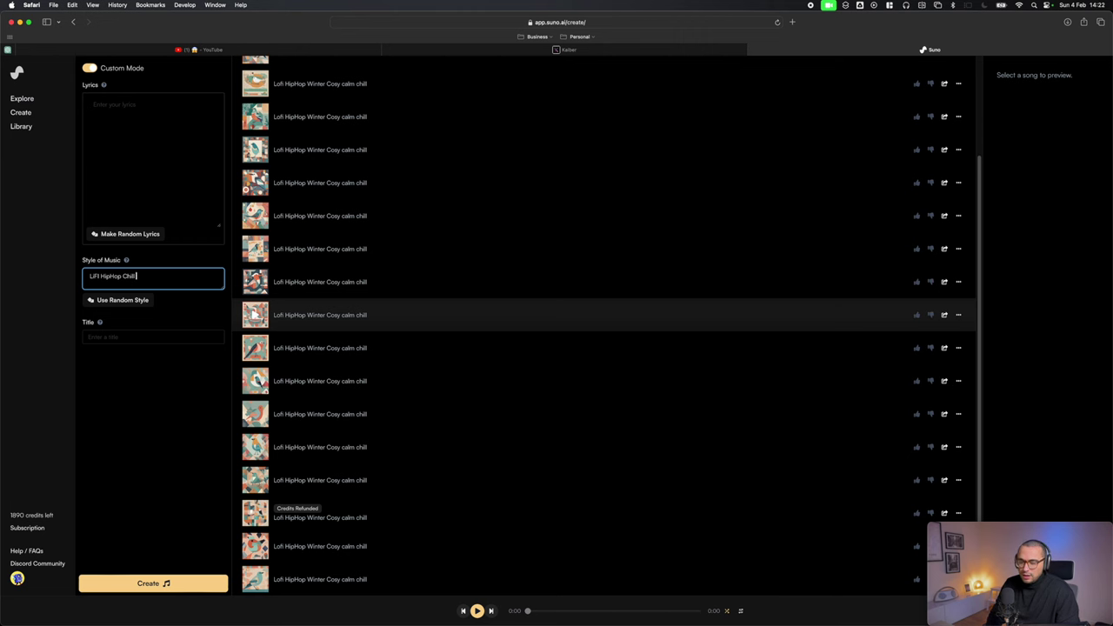
text( Cosy)
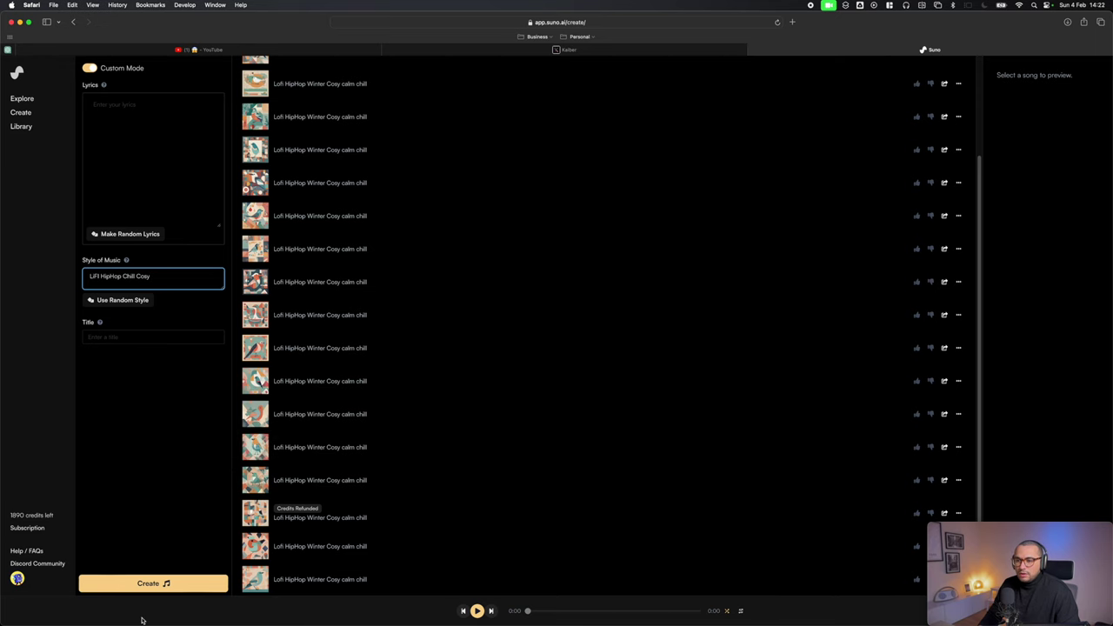
click(149, 583)
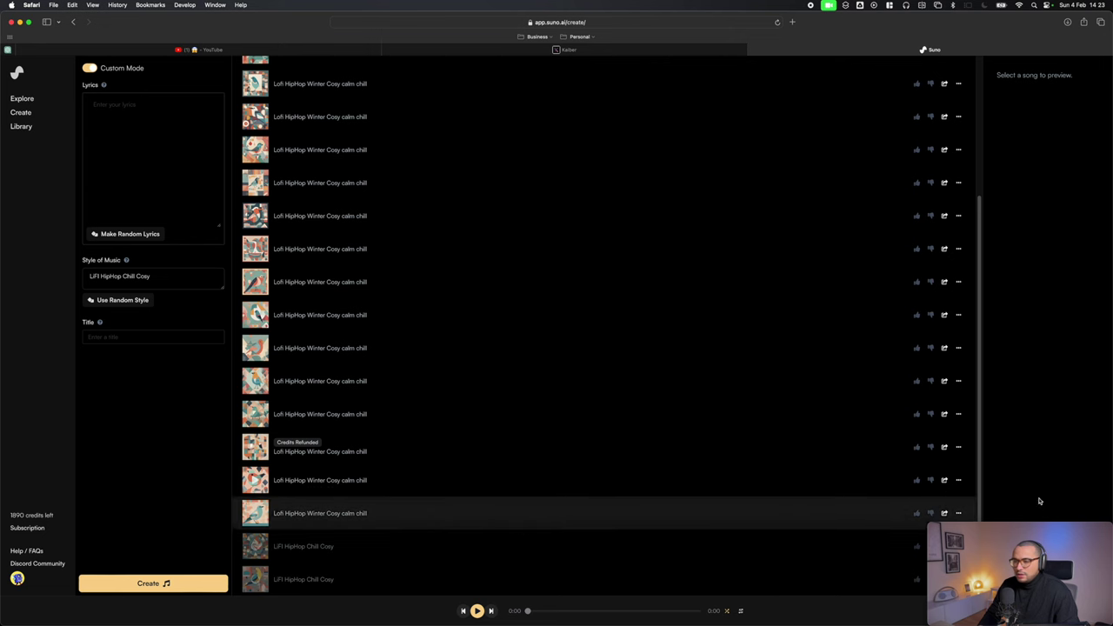
Listen to the beginning of both newly generated "LiFI HipHop Chill Cosy" tracks, pausing each one
drag(1003, 527, 105, 521)
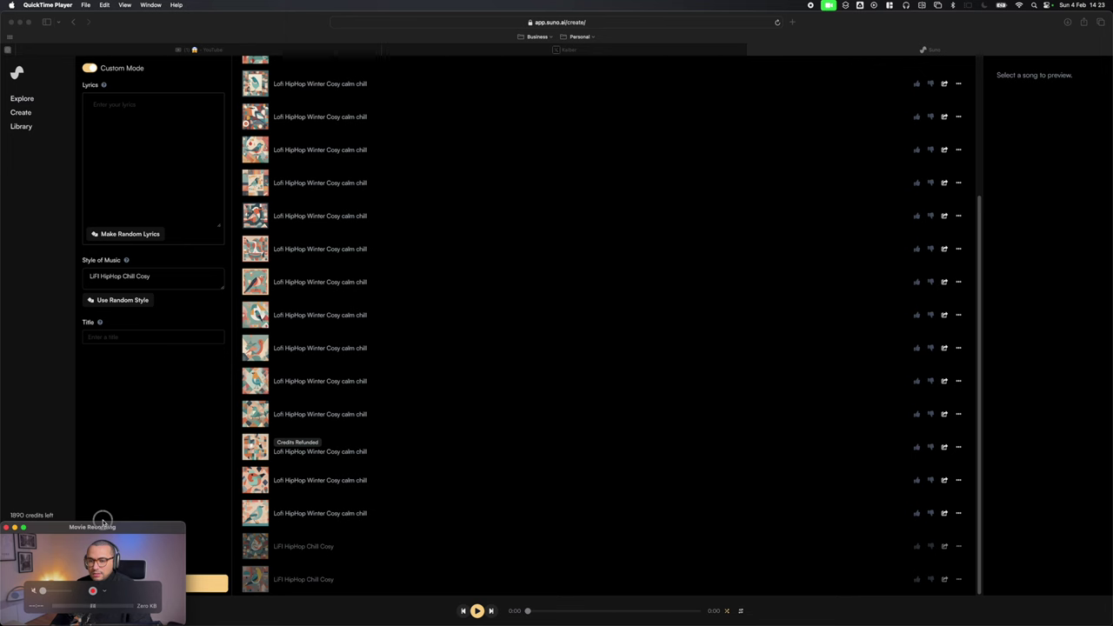
click(255, 546)
click(256, 546)
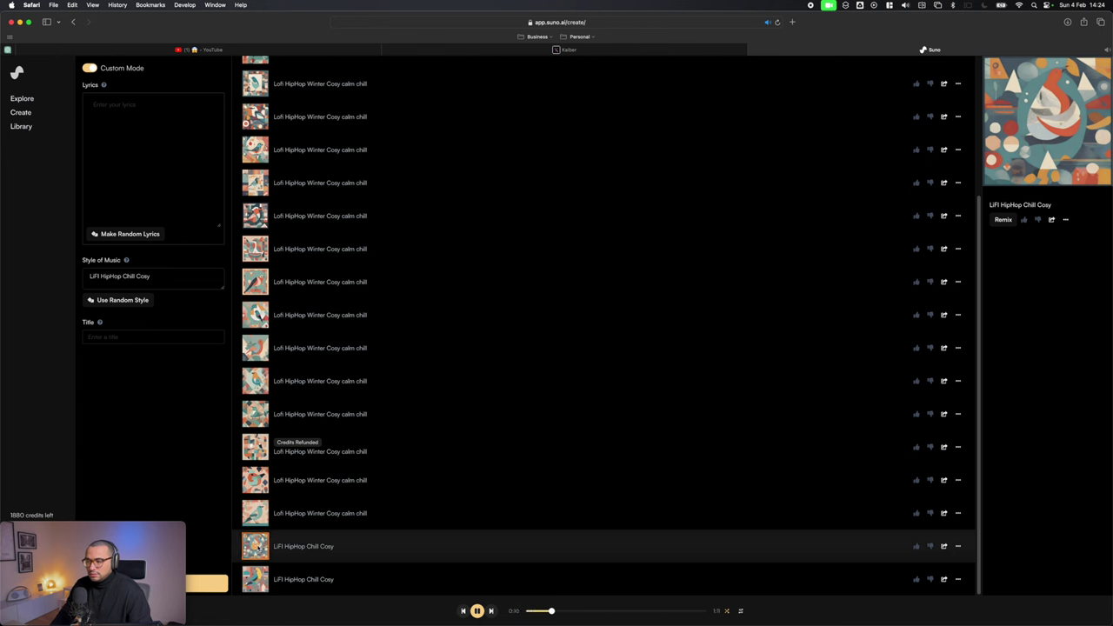
key(space)
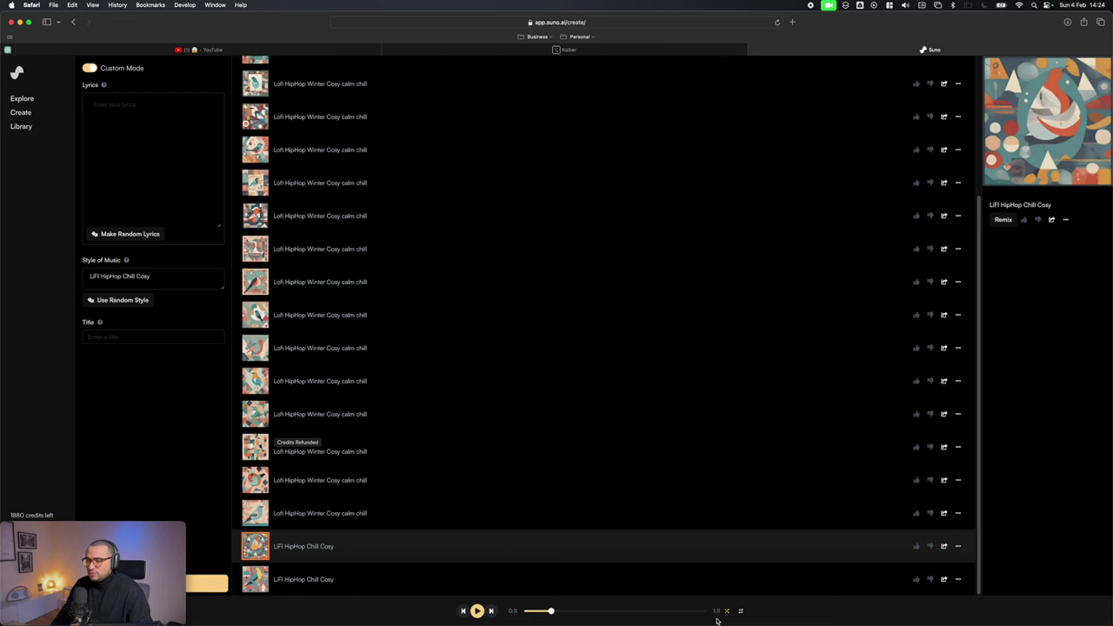
click(255, 579)
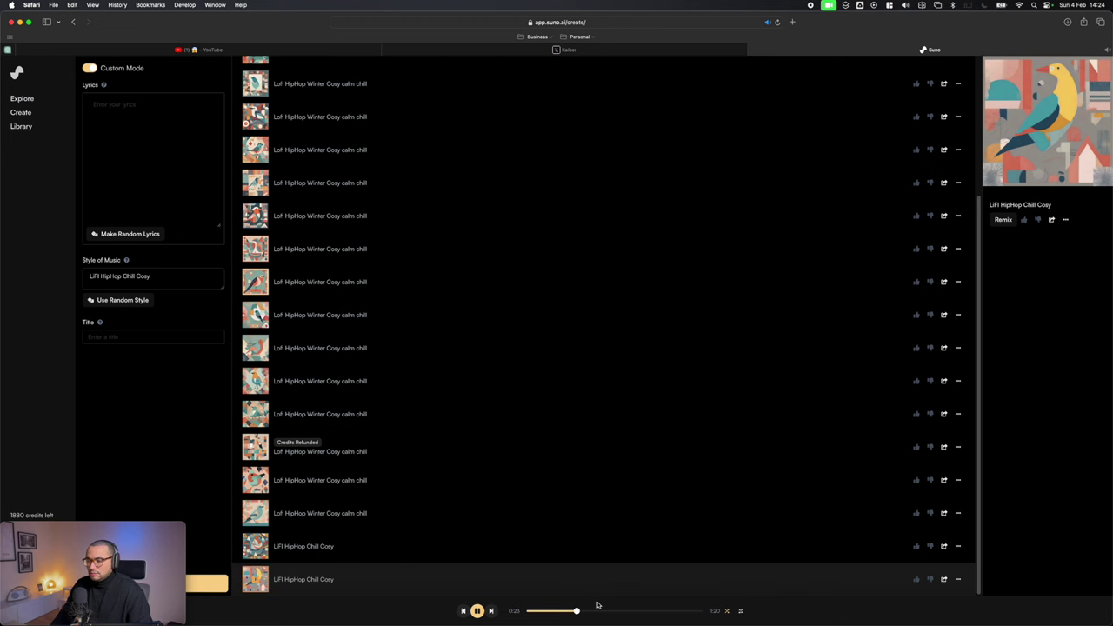
click(477, 611)
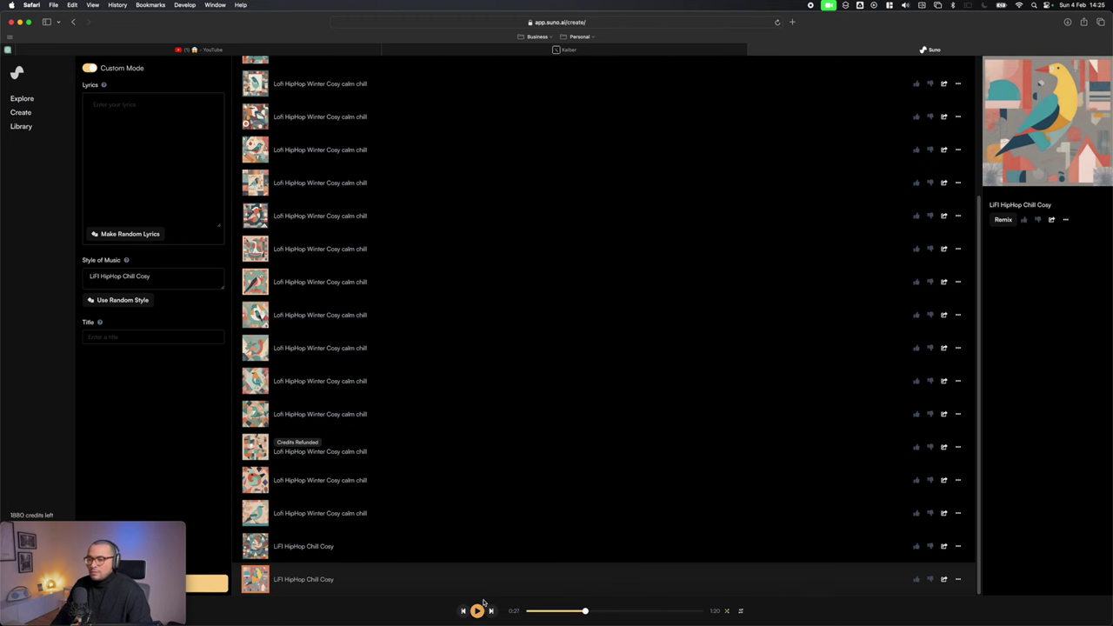
Download the audio of the last "LiFI HipHop Chill Cosy" track in the list
click(957, 579)
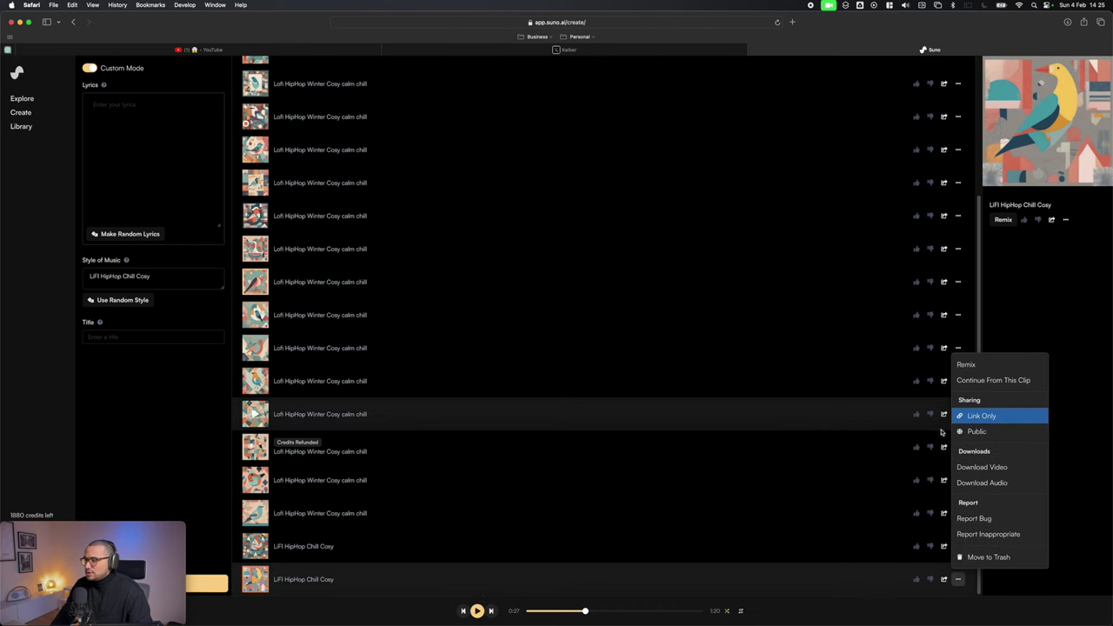
click(998, 484)
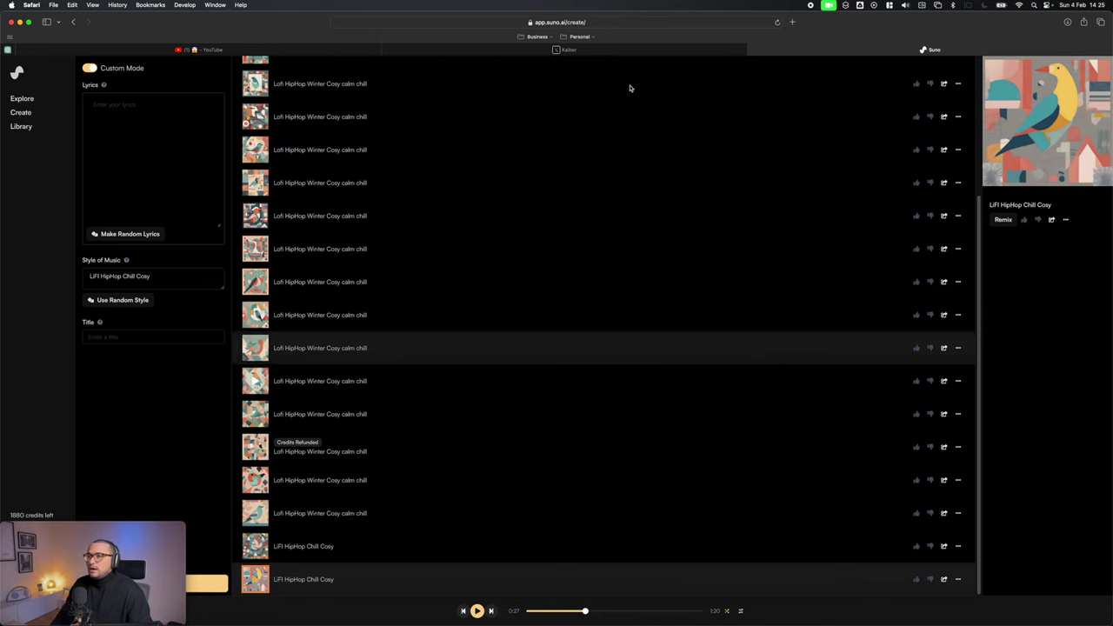
In Kaiber, continue to the prompt, generate the subject description from the uploaded image, and choose the curated style Lost
click(610, 52)
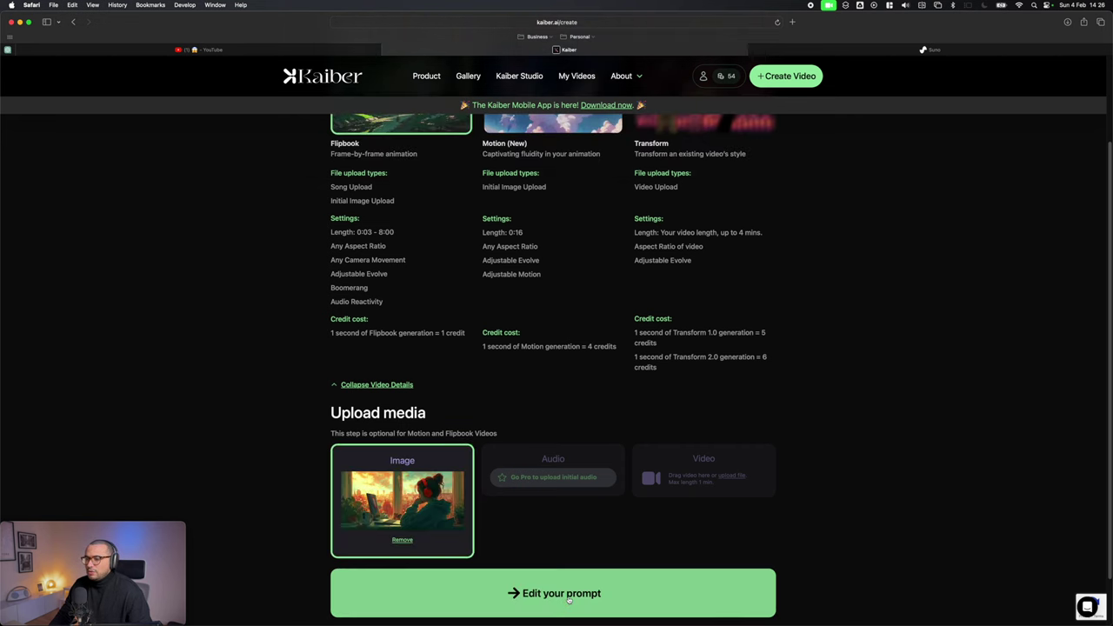
click(571, 596)
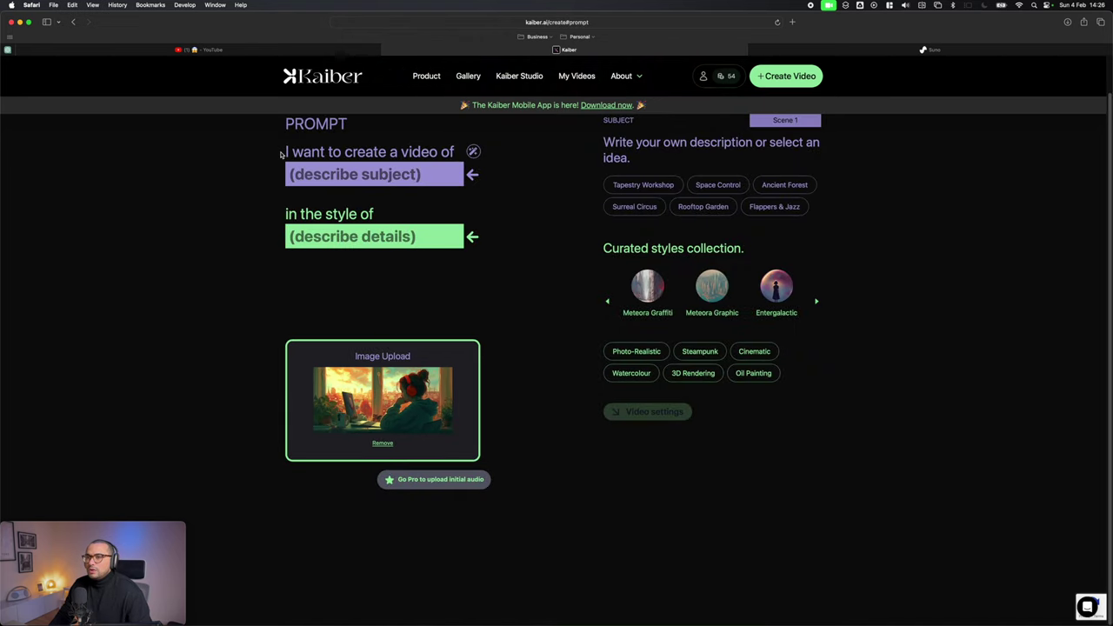
click(474, 153)
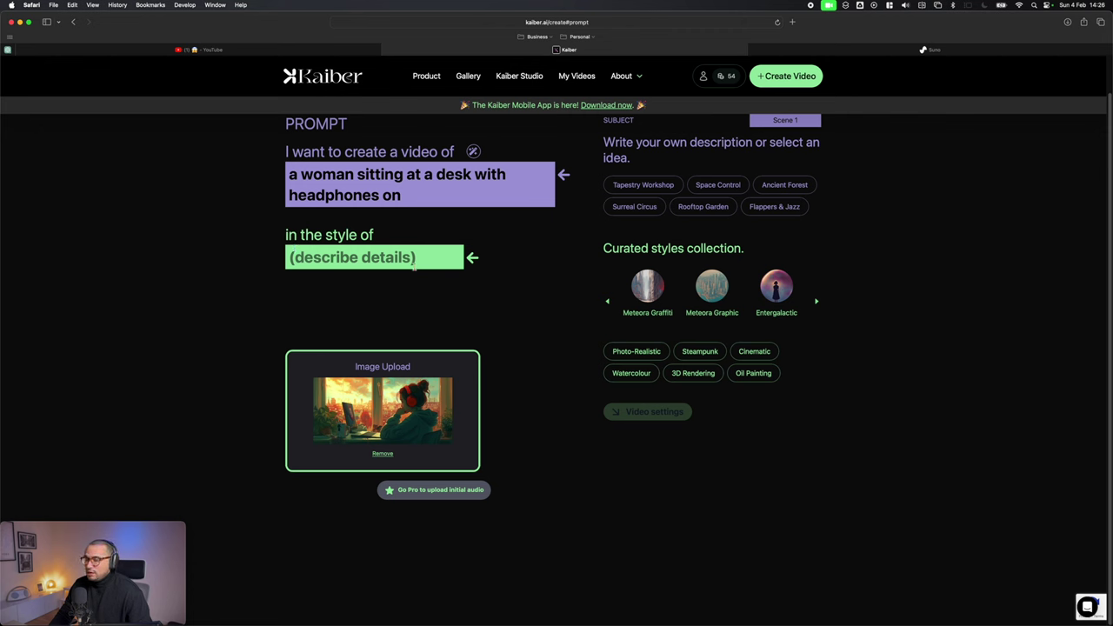
click(816, 302)
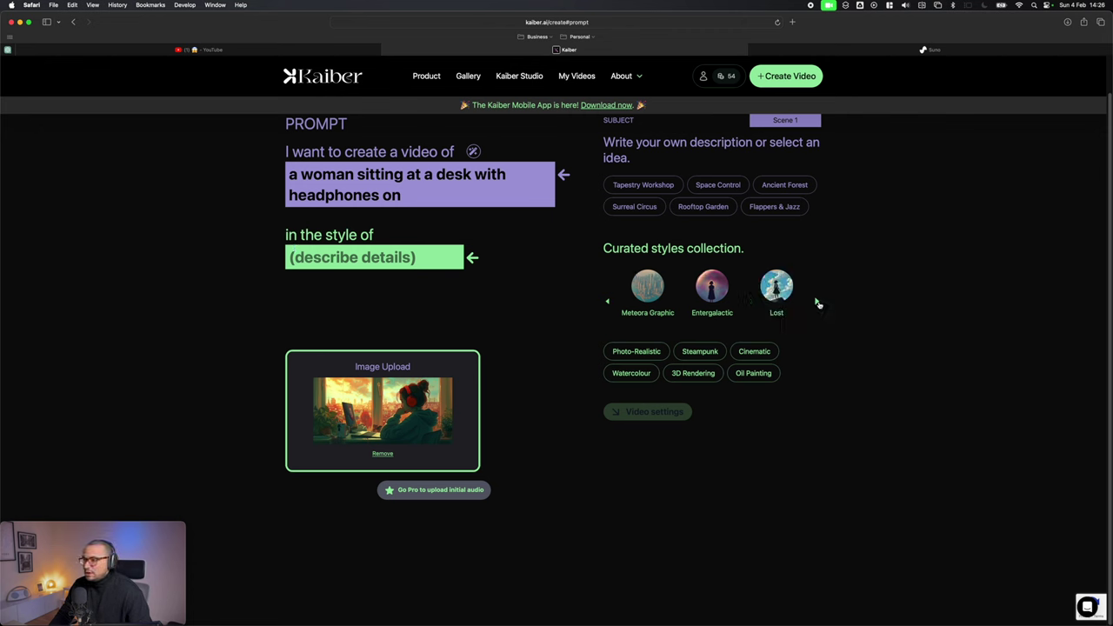
click(776, 287)
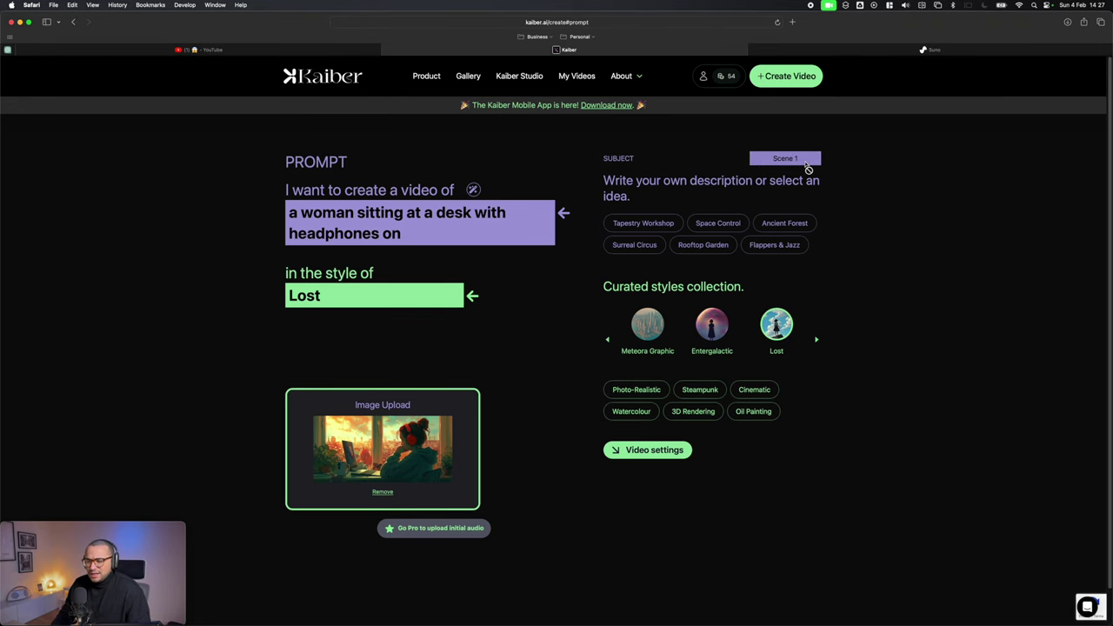
In the video settings, keep the duration at the 0:06 maximum and set Evolve to 3
scroll(677, 452, down, 1)
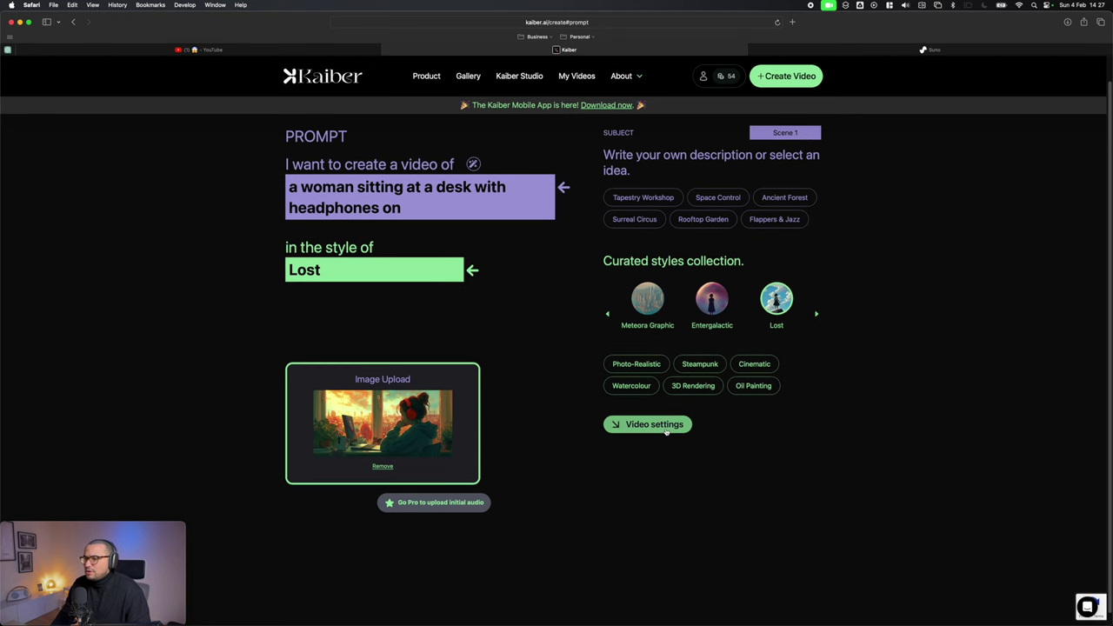
click(653, 425)
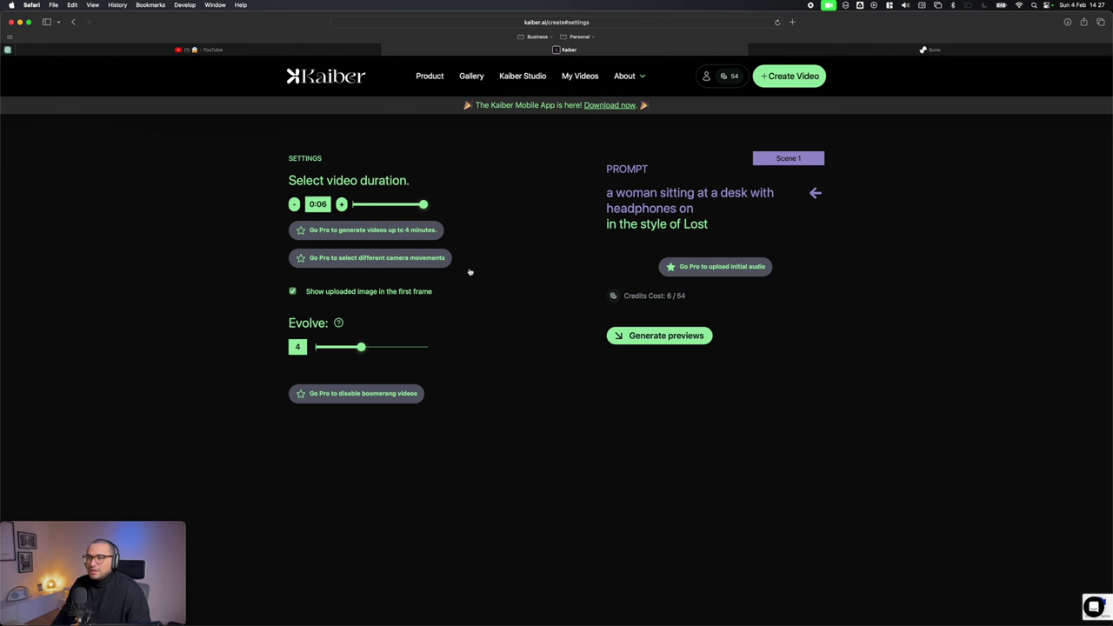
drag(426, 207, 472, 205)
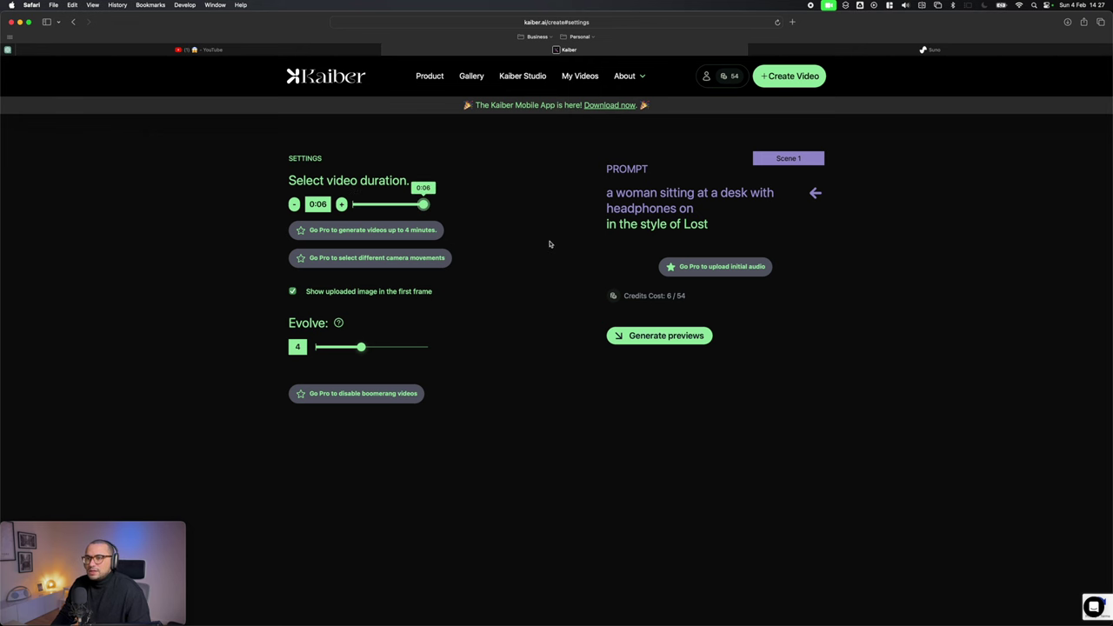
mouse_move(337, 327)
mouse_move(362, 350)
mouse_down()
mouse_move(318, 350)
mouse_move(454, 348)
mouse_move(350, 348)
mouse_up()
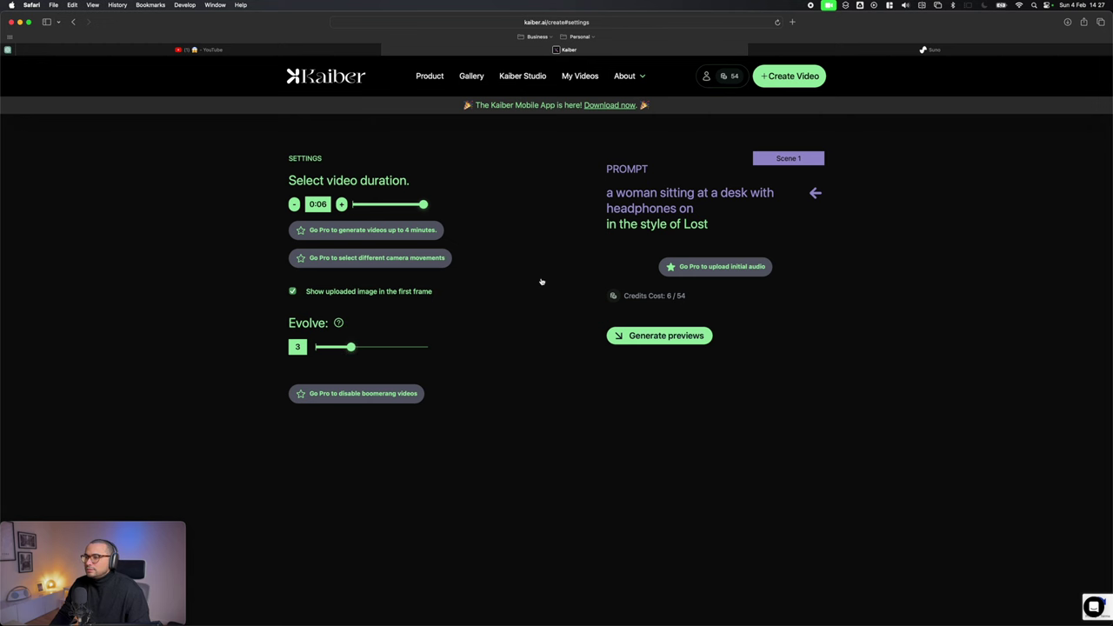
Generate the preview frames and select the upper preview in the second column as the favourite
click(679, 339)
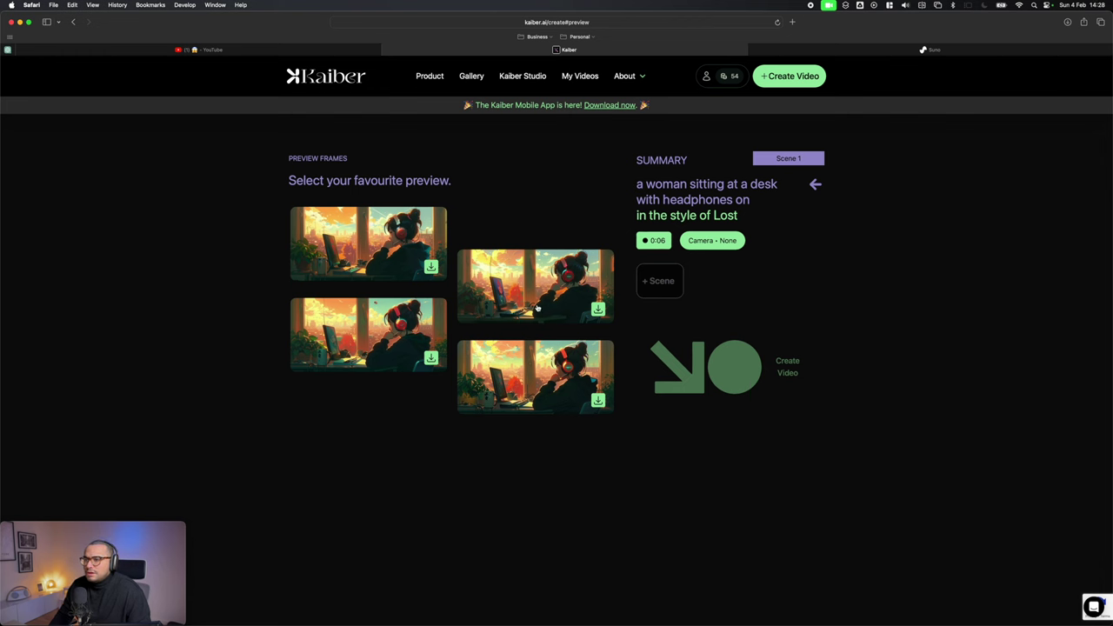
click(557, 293)
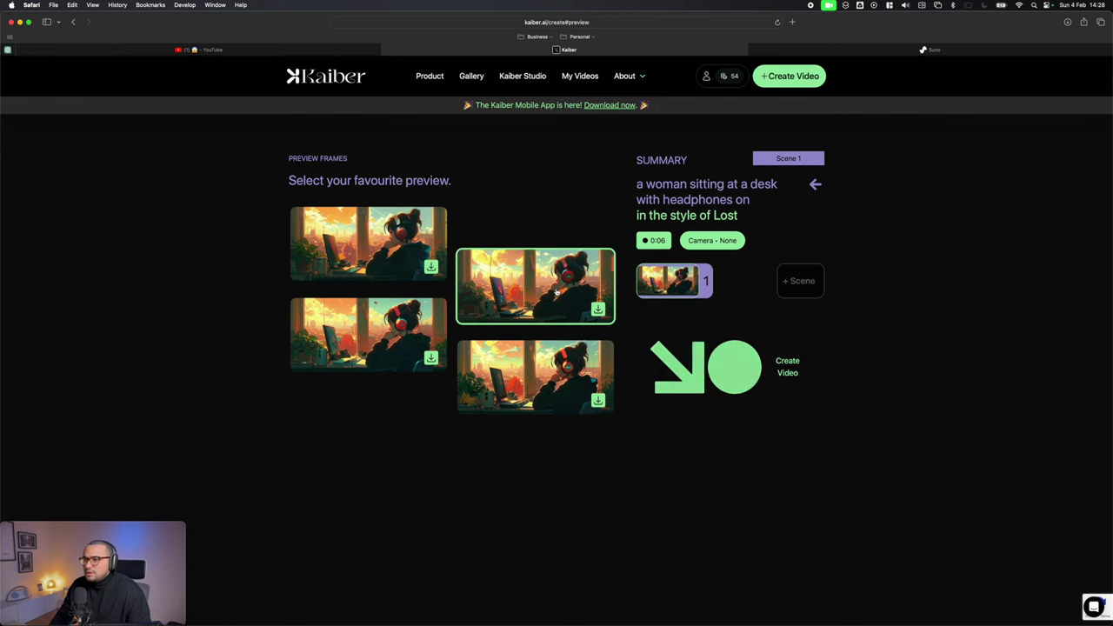
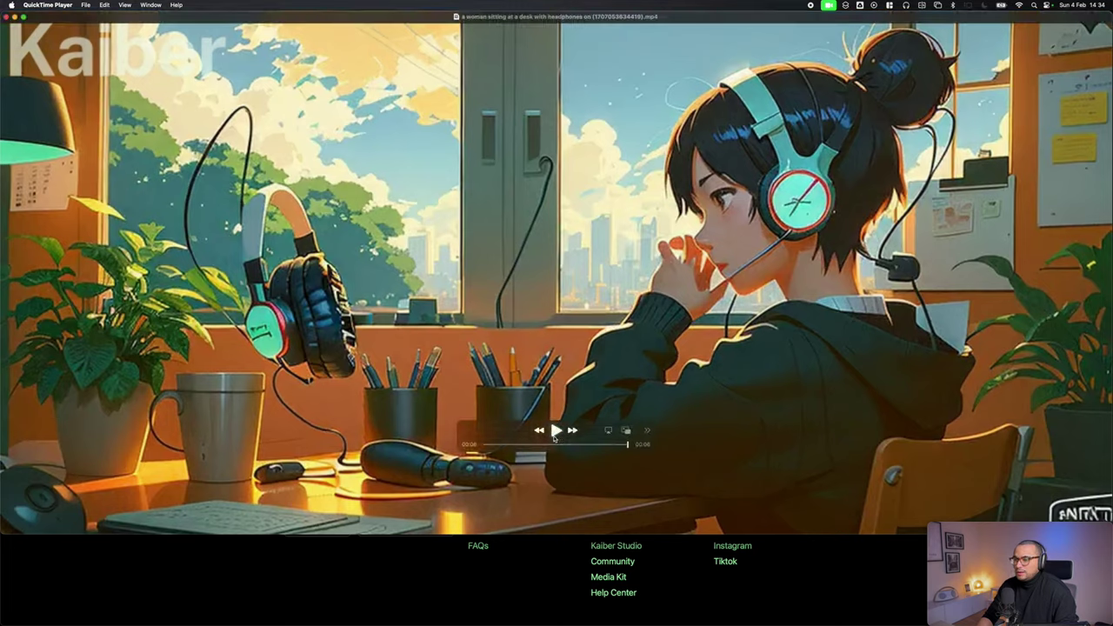
Play the downloaded Kaiber video of the woman with headphones in QuickTime Player to review the animation
click(555, 435)
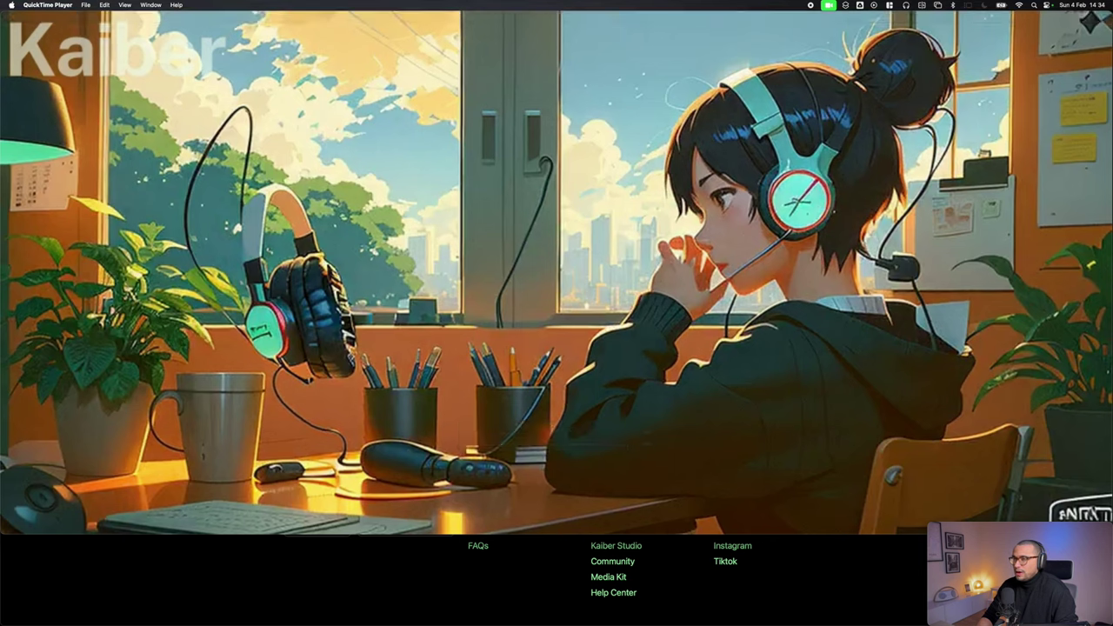
mouse_move(302, 103)
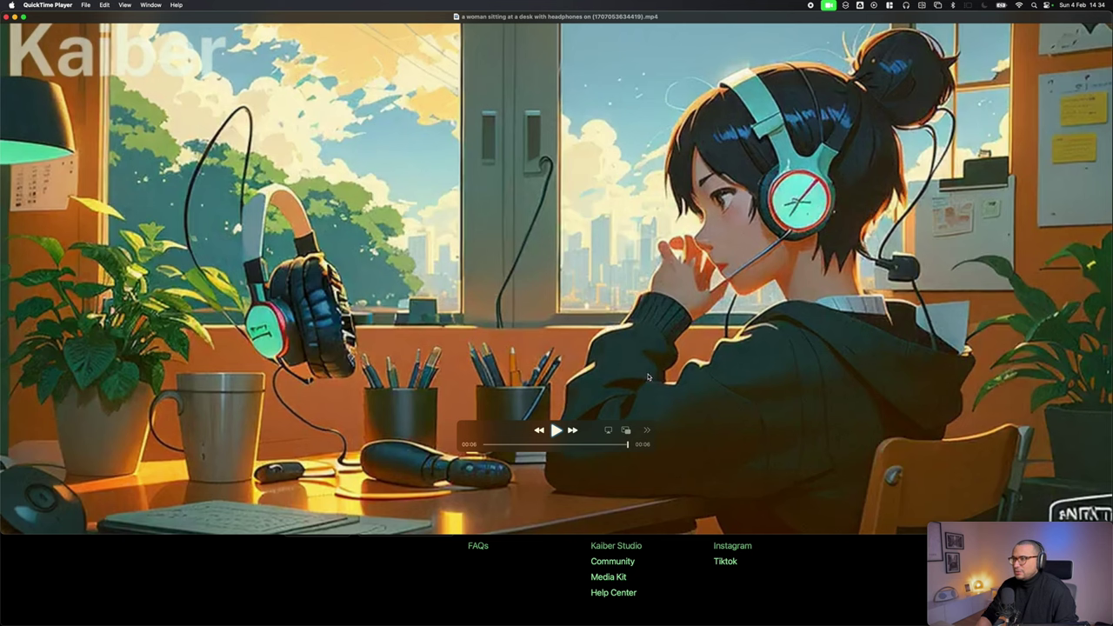
click(556, 429)
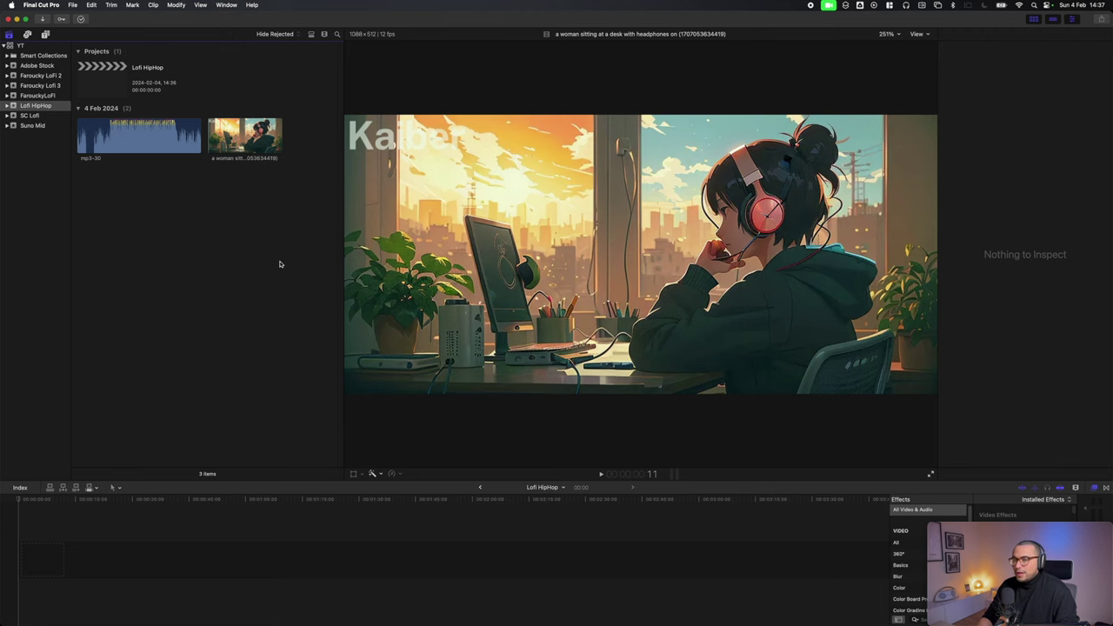
In Final Cut Pro, add the Kaiber video clip to the start of the Lofi HipHop timeline and place the mp3-30 audio beneath it
click(245, 139)
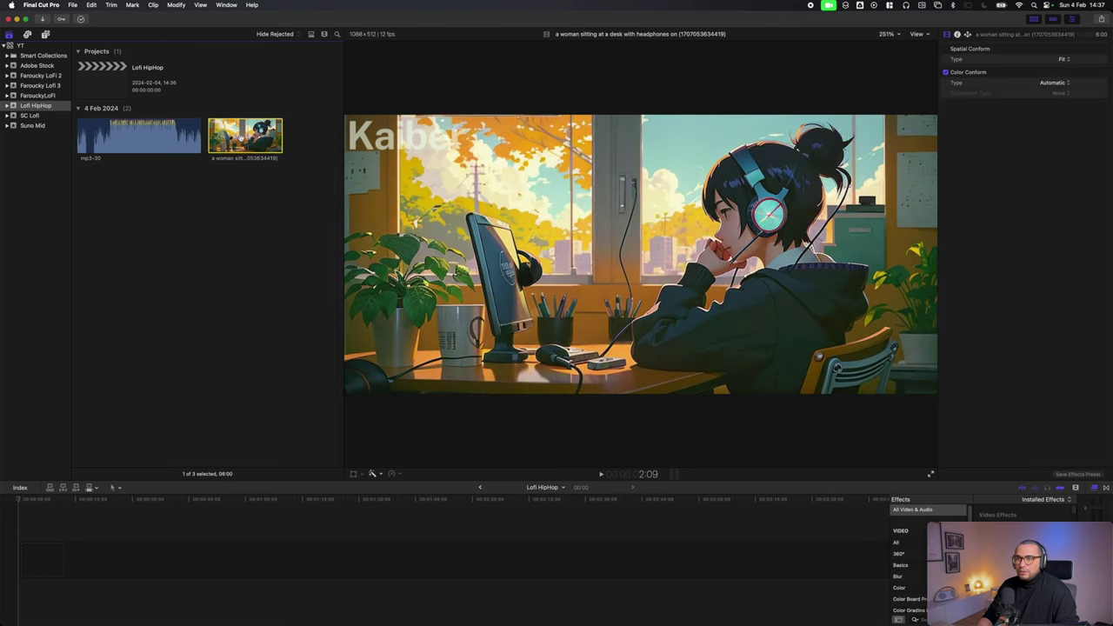
drag(232, 148, 35, 557)
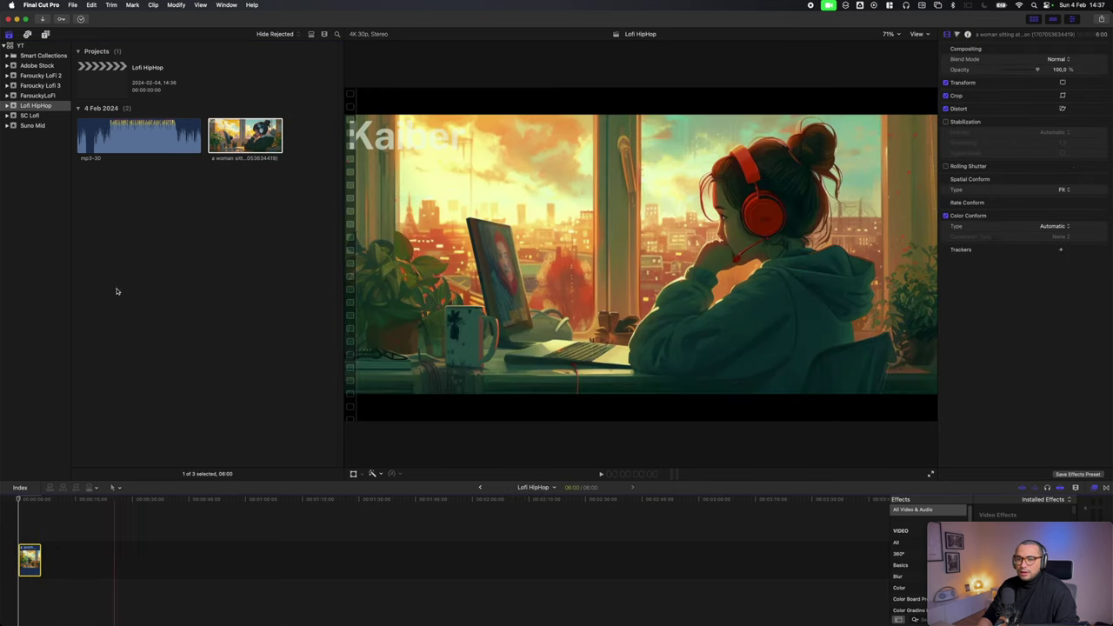
click(135, 141)
drag(135, 141, 21, 589)
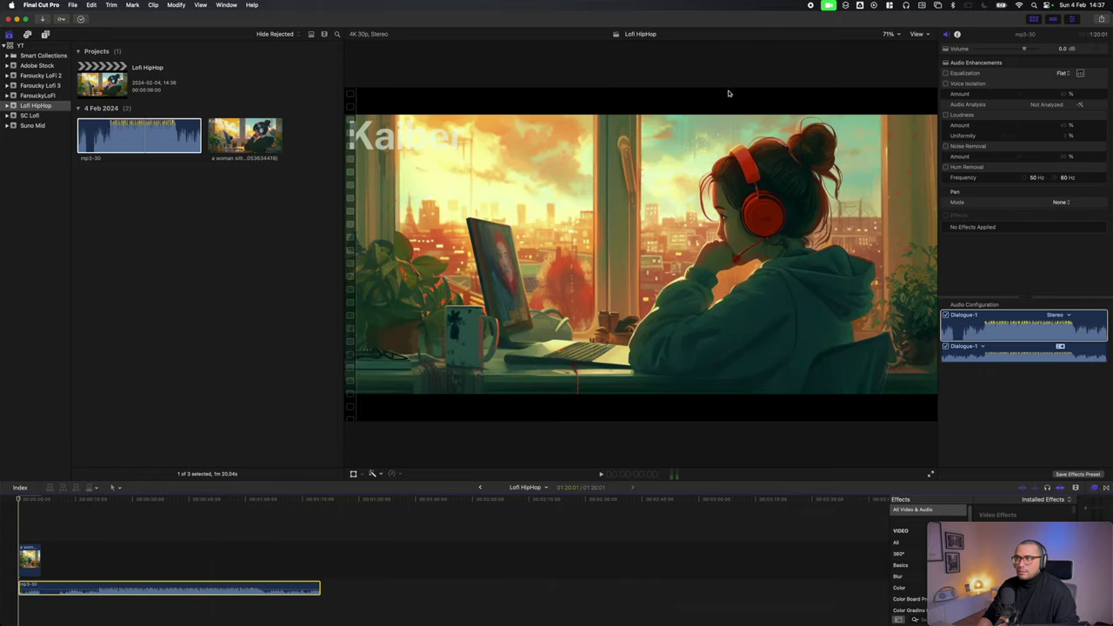
Switch the system sound output to Scarlett 2i2 USB
click(906, 6)
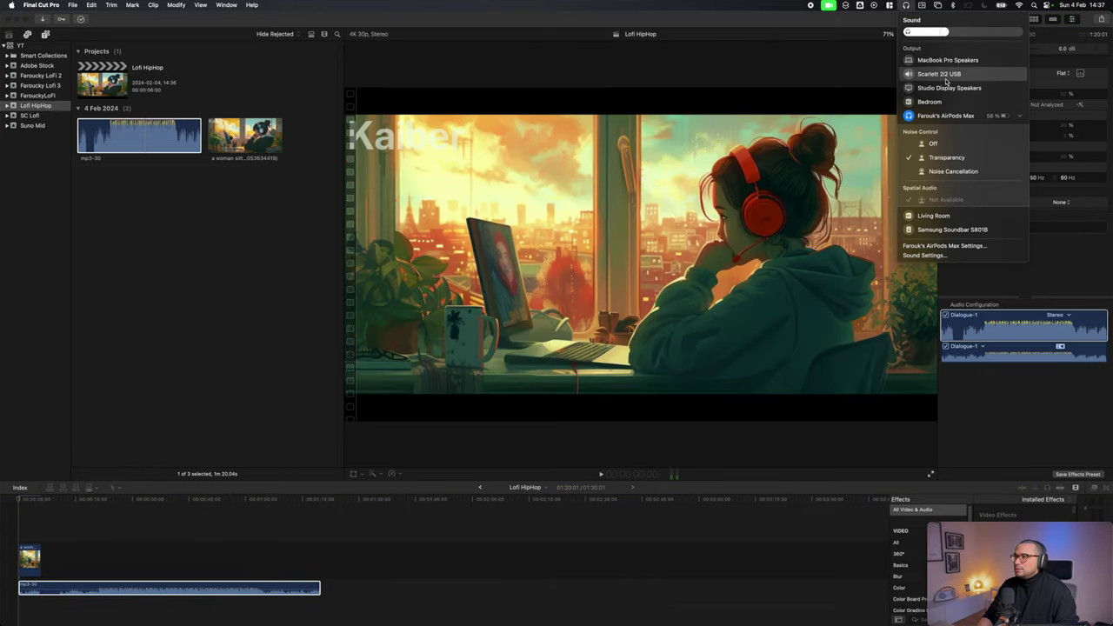
click(136, 380)
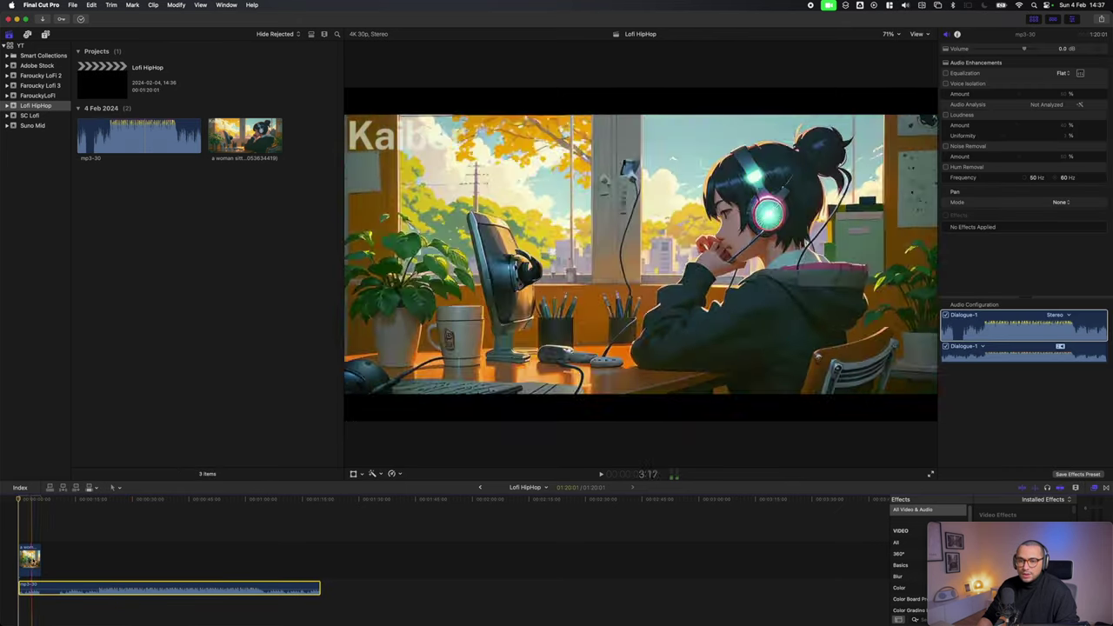
Copy the video clip and paste it end to end until 13 clips cover nearly the whole audio track
click(31, 559)
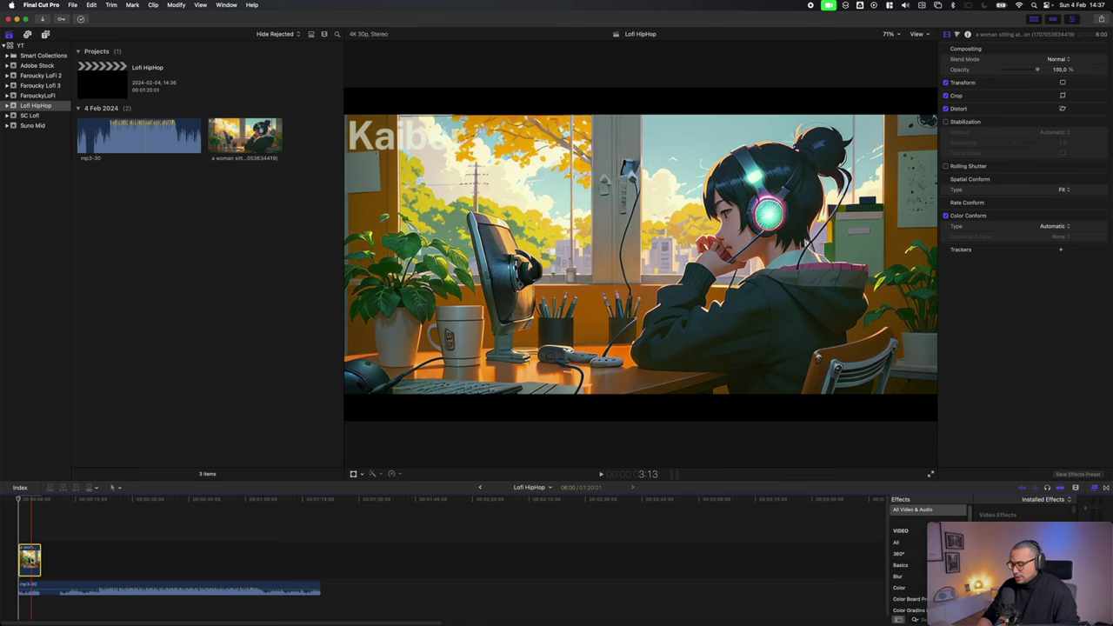
key(ctrl+d)
text(1200)
key(Return)
key(super+v)
key(super+v)
key(super+v)
key(super+v)
key(super+v)
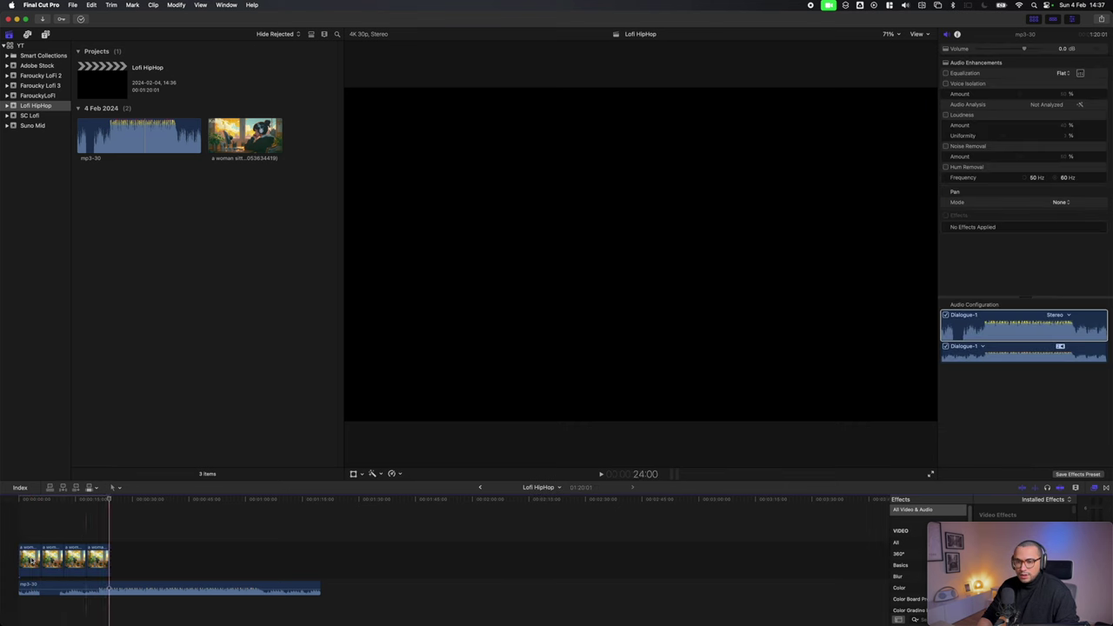
key(super+v)
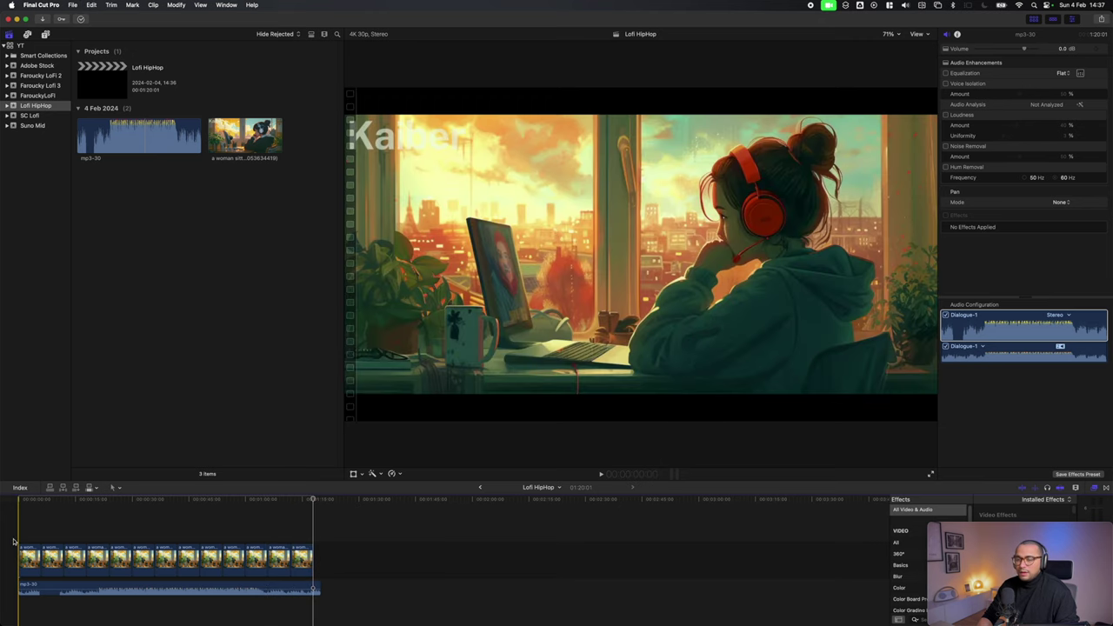
Return to the start of the timeline and view the finished video in full screen
click(13, 541)
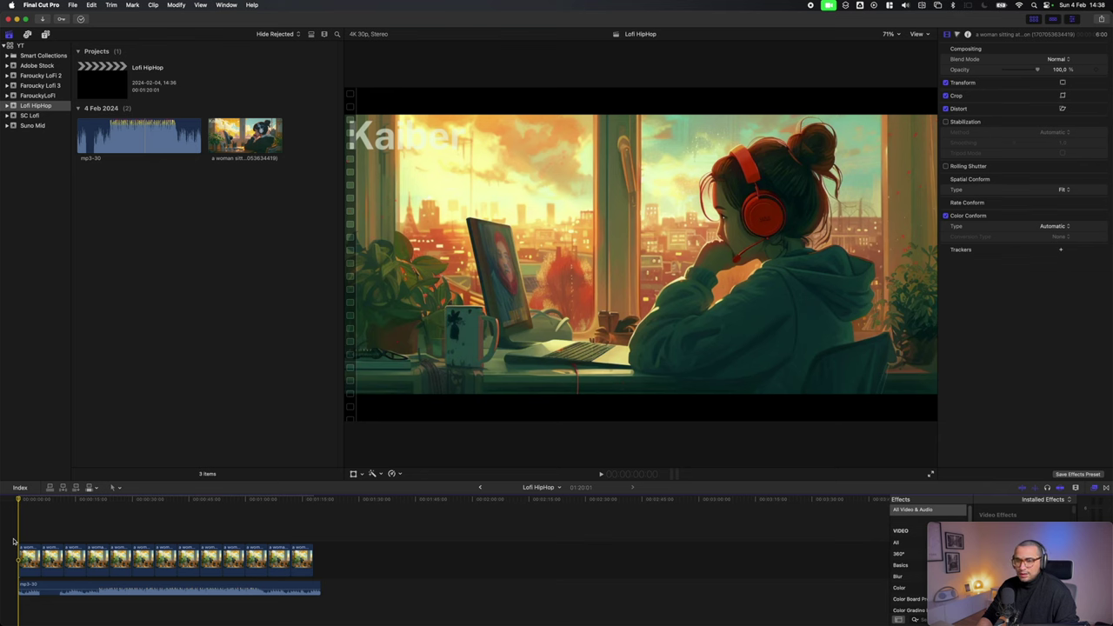
click(932, 475)
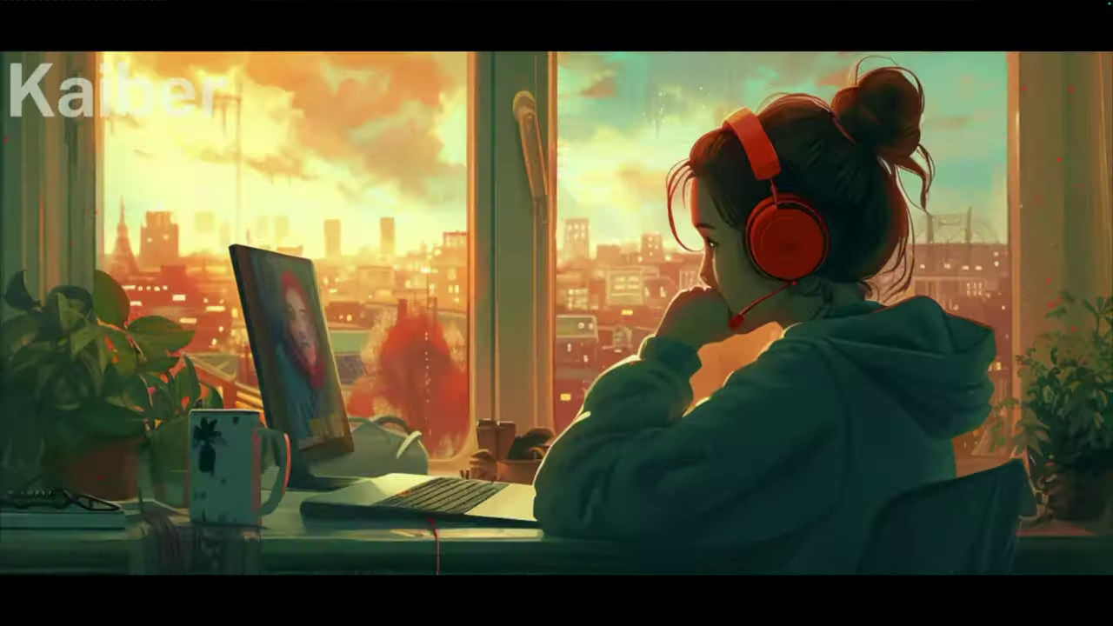